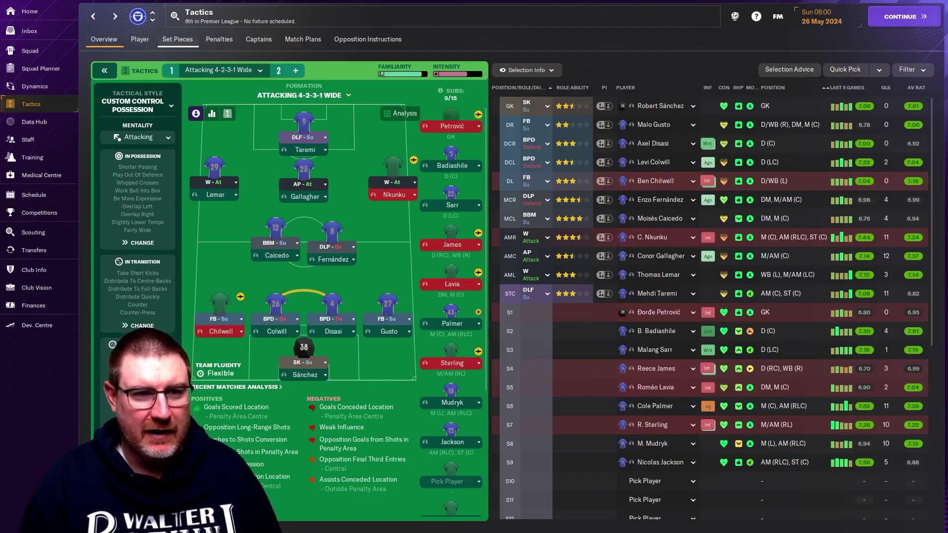
- Switch to the Set Pieces tab showing the defending corners routine
left_click(180, 40)
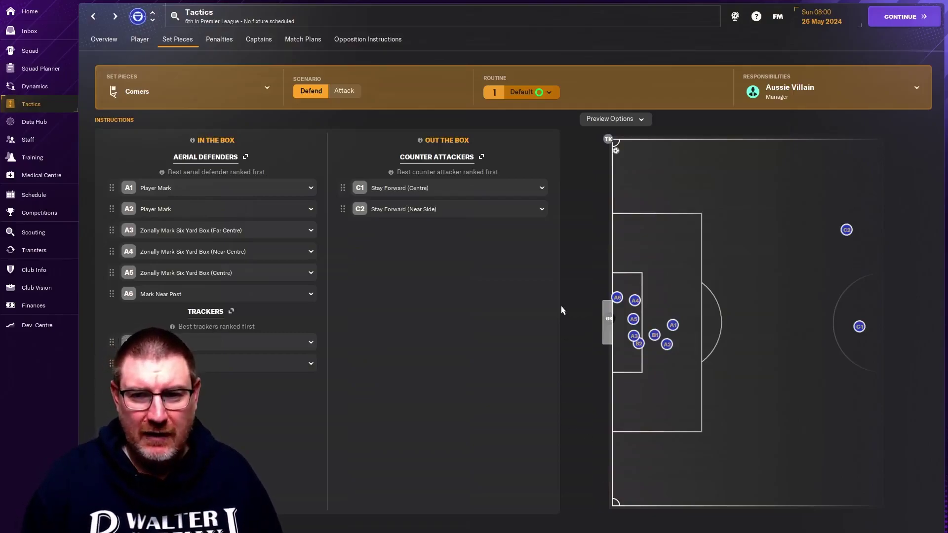
mouse_move(554, 93)
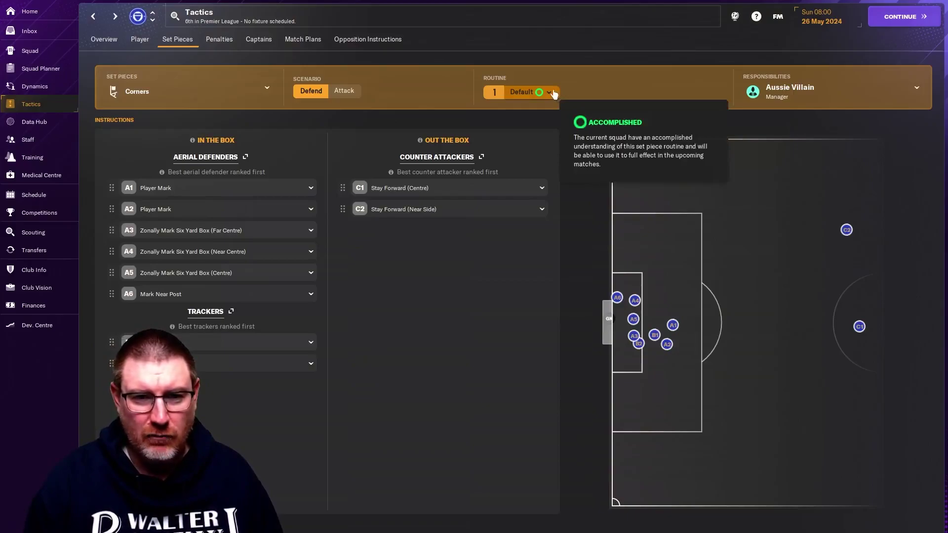
left_click(345, 93)
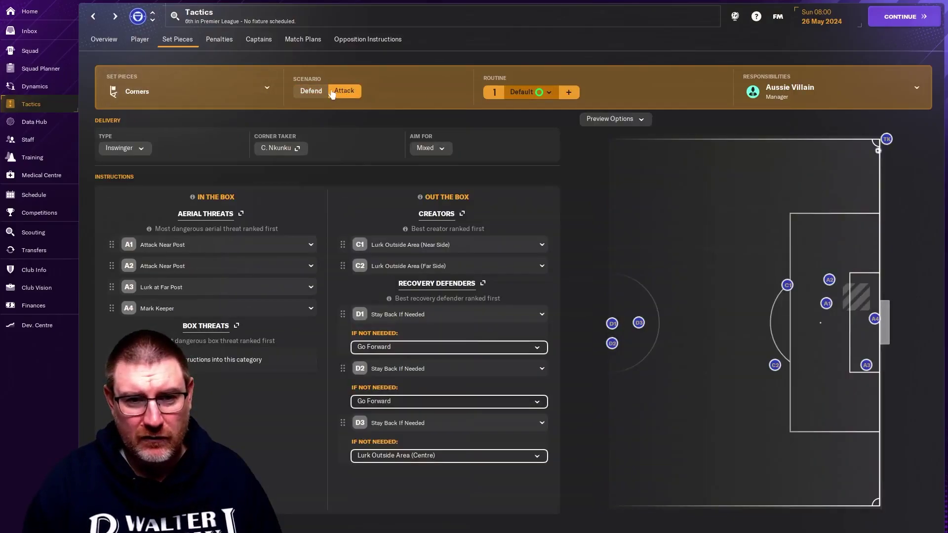
left_click(308, 91)
left_click(267, 88)
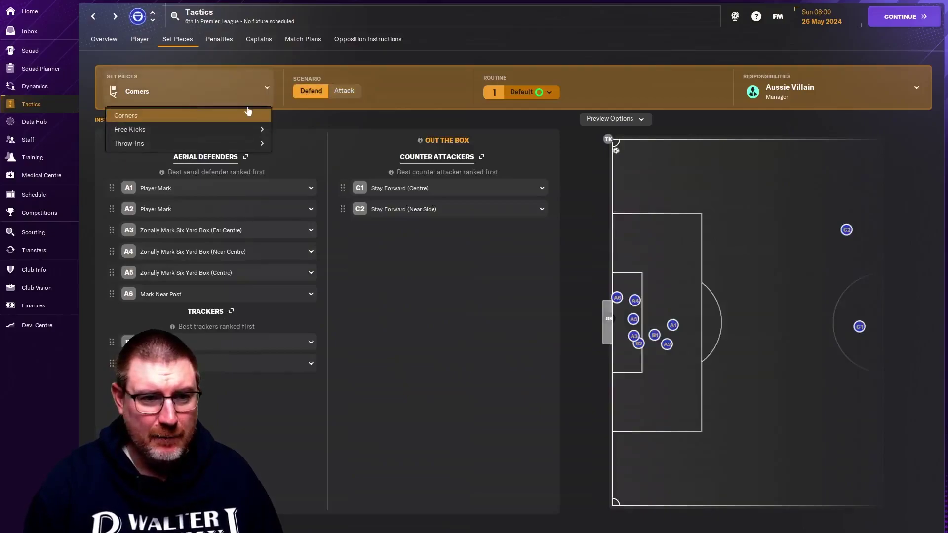
mouse_move(242, 134)
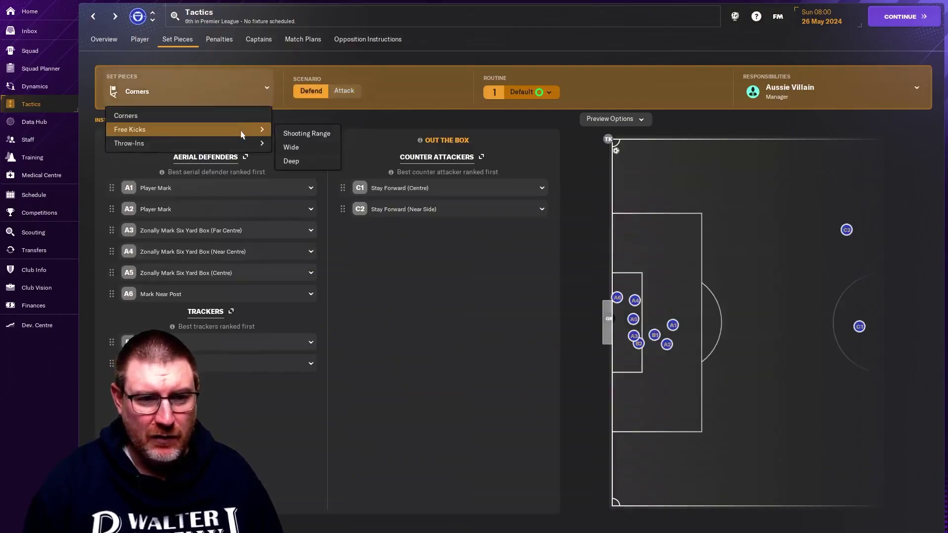
mouse_move(244, 153)
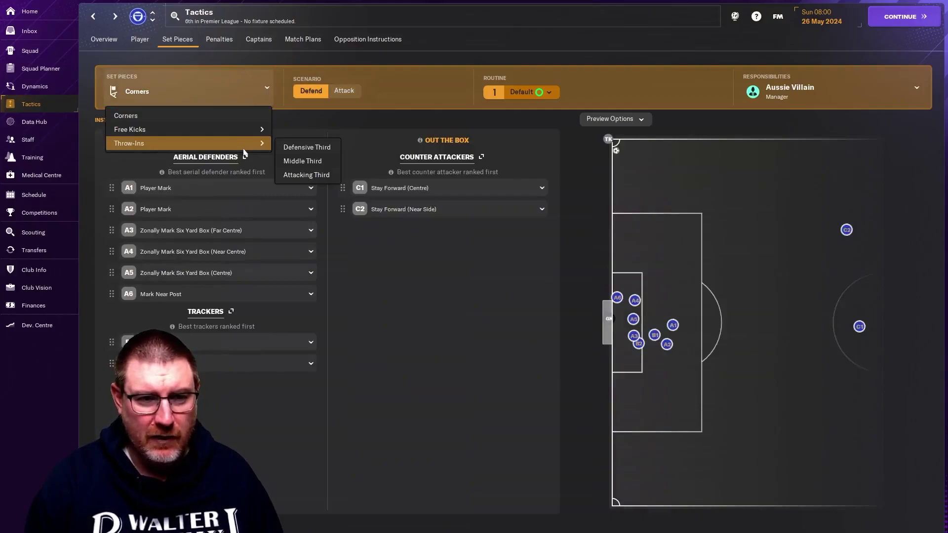
left_click(264, 90)
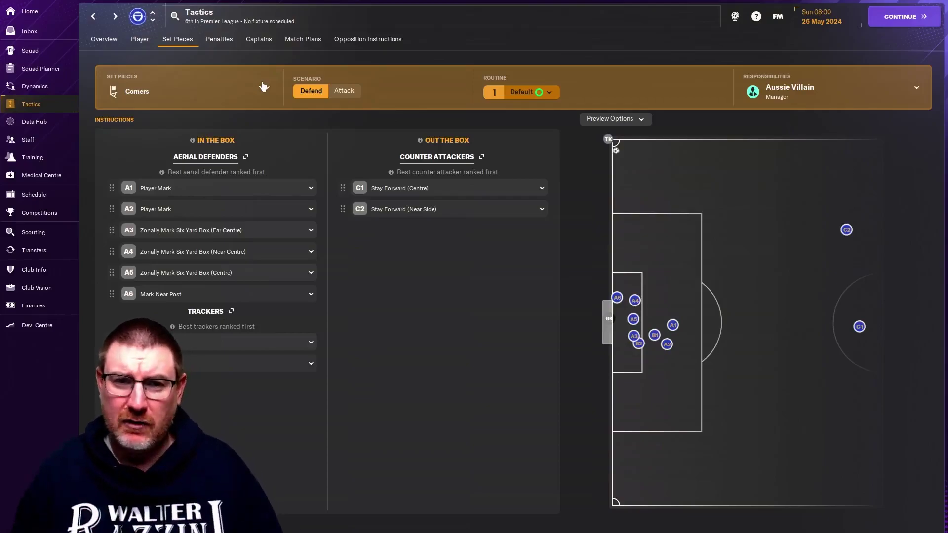
left_click(550, 94)
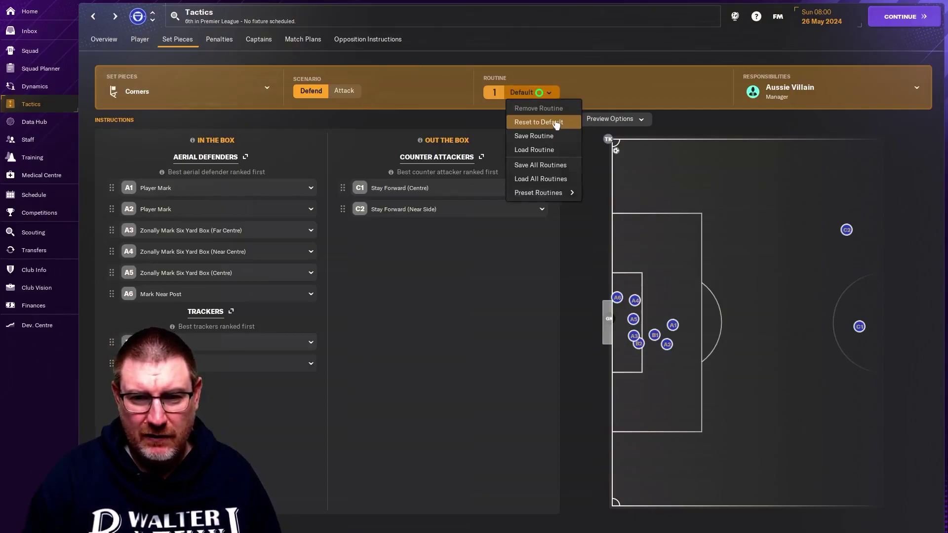
left_click(556, 96)
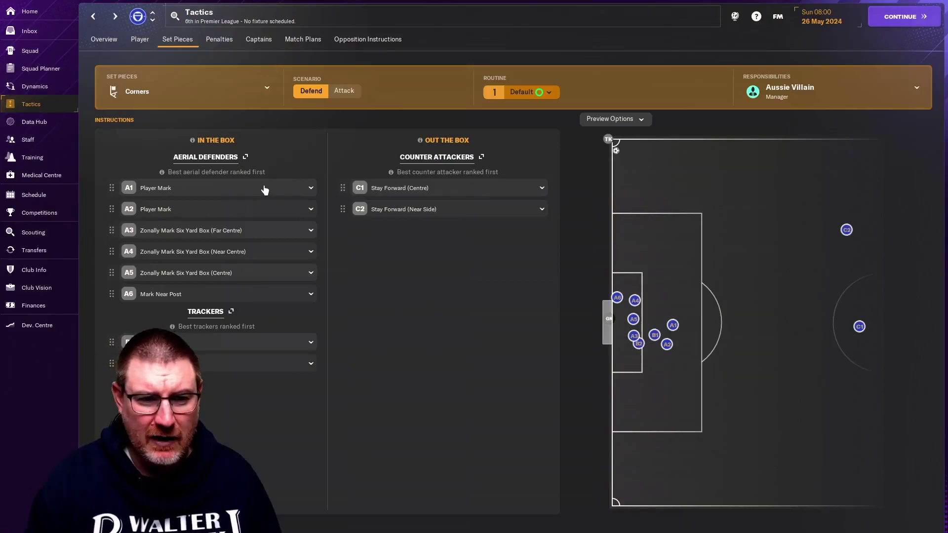
mouse_move(265, 190)
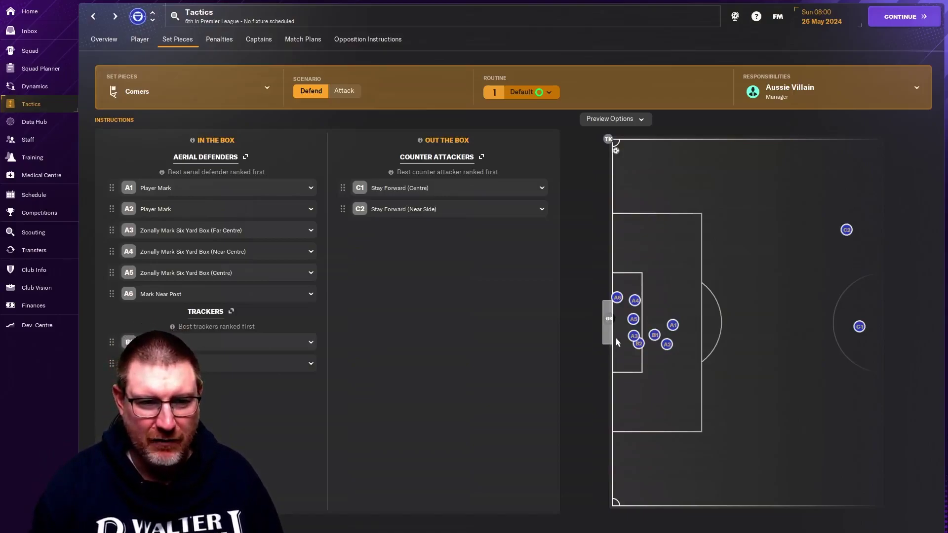
- Leave A1 and tracker B1 unchanged and station counter attacker C1 at Edge of Area
left_click(284, 192)
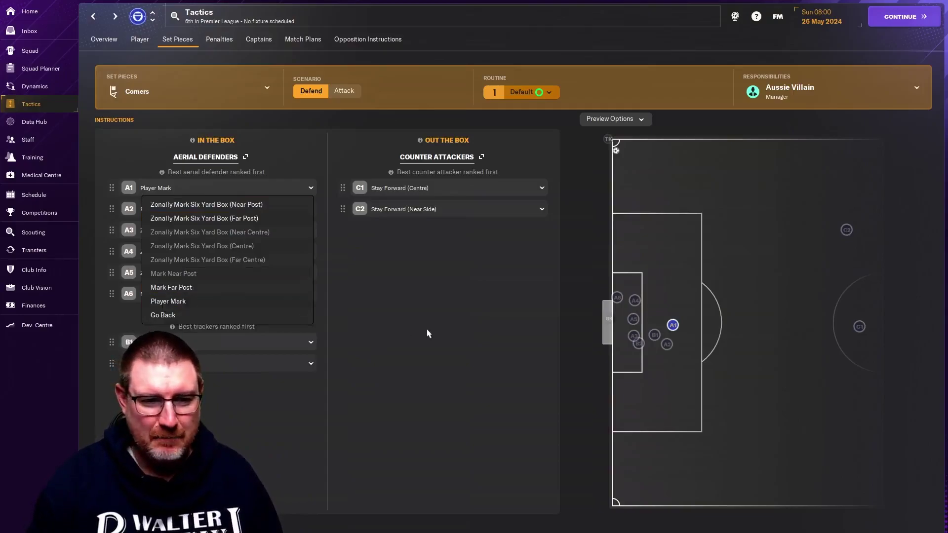
left_click(245, 346)
left_click(239, 344)
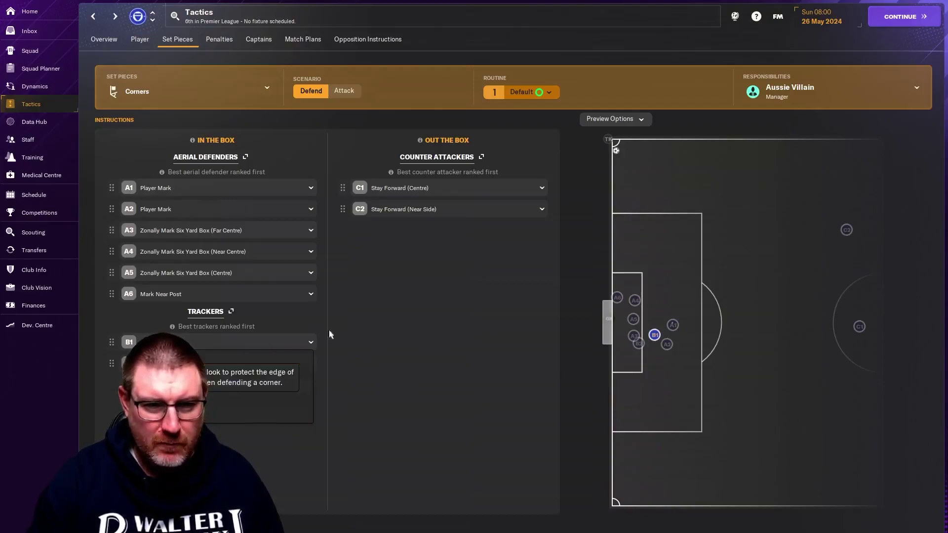
left_click(455, 326)
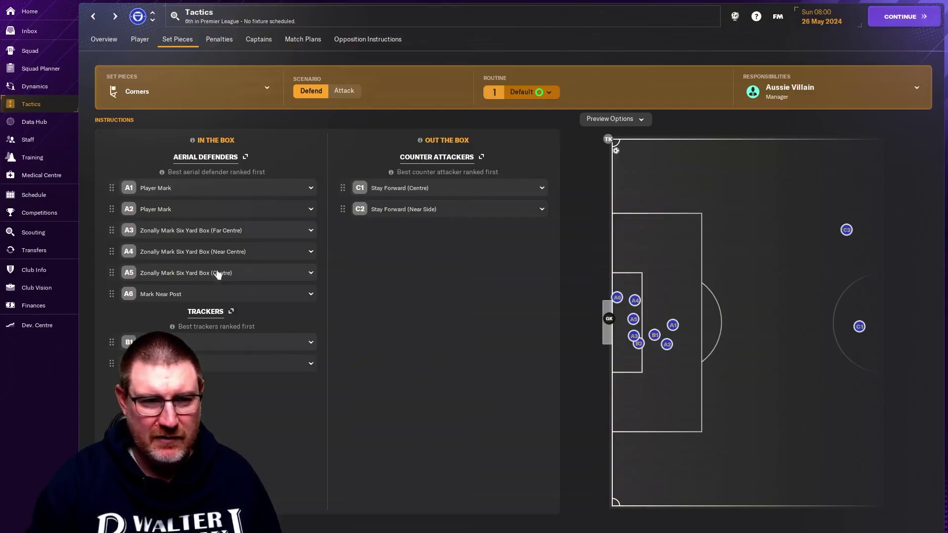
left_click(430, 191)
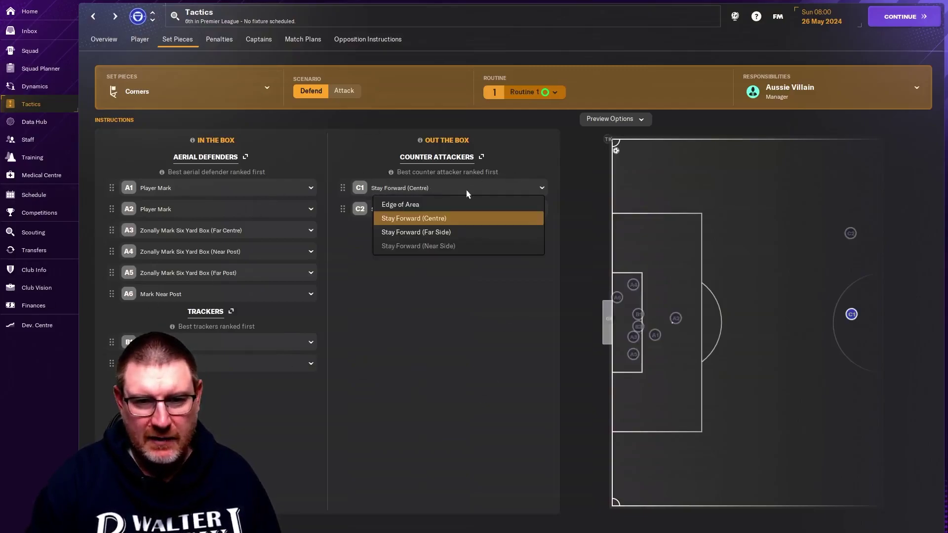
left_click(419, 206)
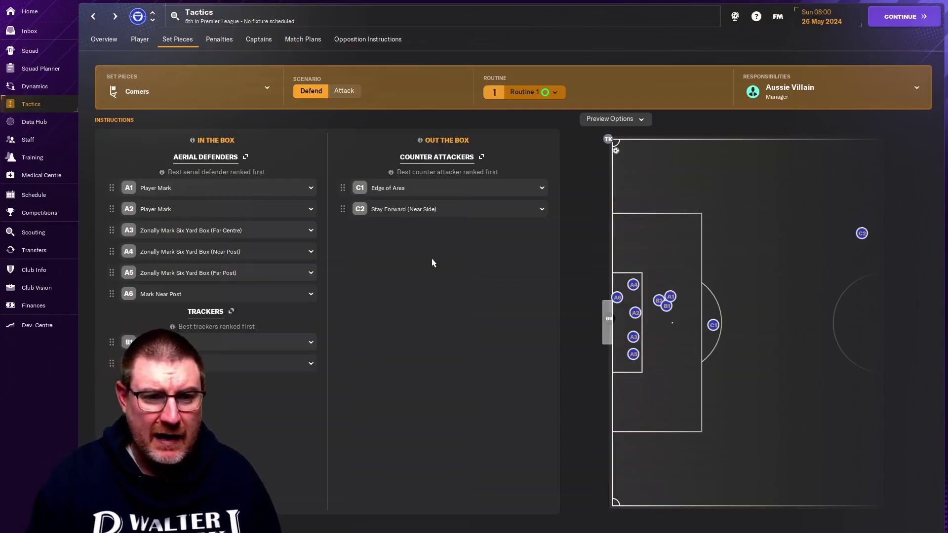
- Turn on Preview with Starting XI in the corner Preview Options
left_click(631, 120)
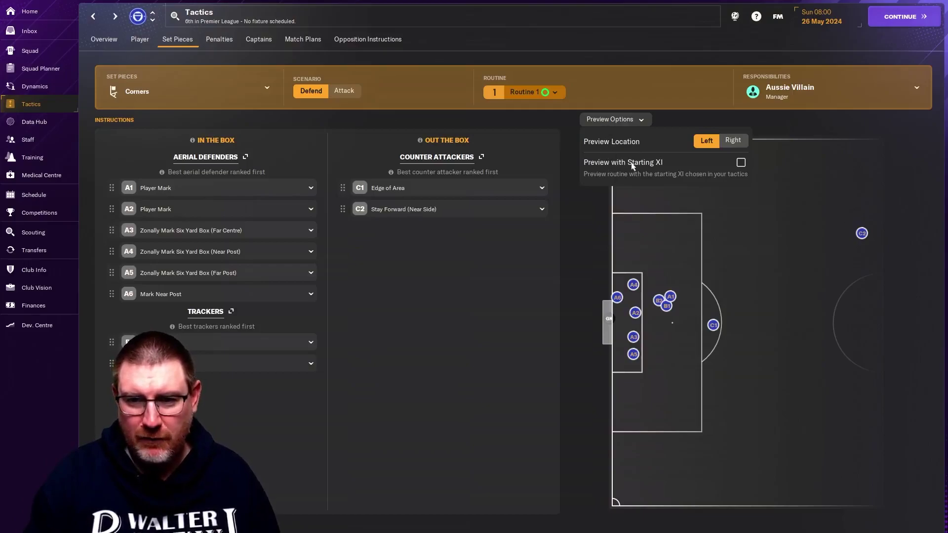
left_click(741, 162)
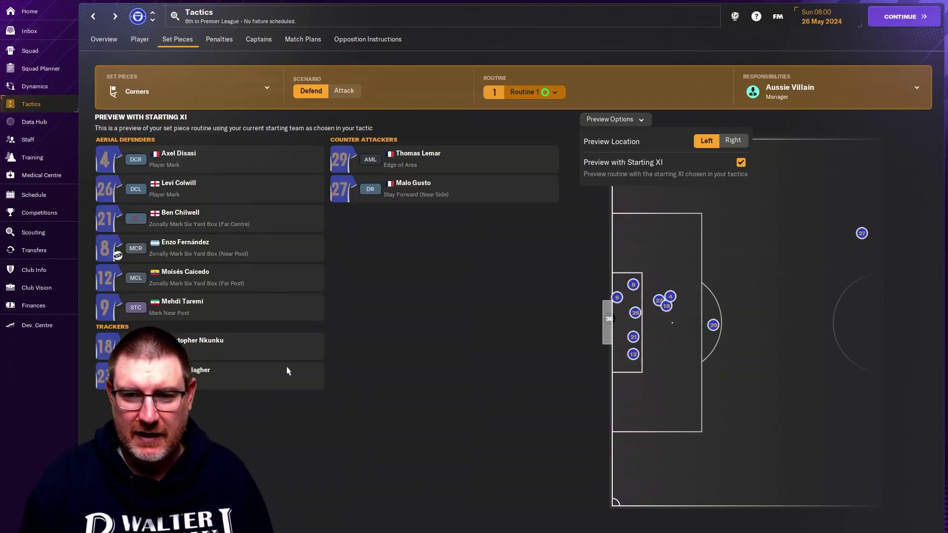
left_click(618, 238)
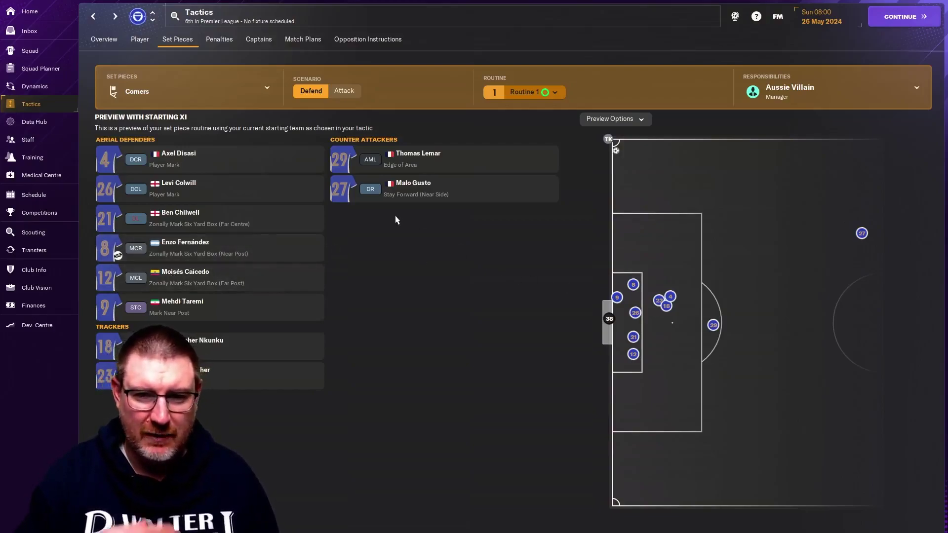
left_click(644, 120)
left_click(915, 92)
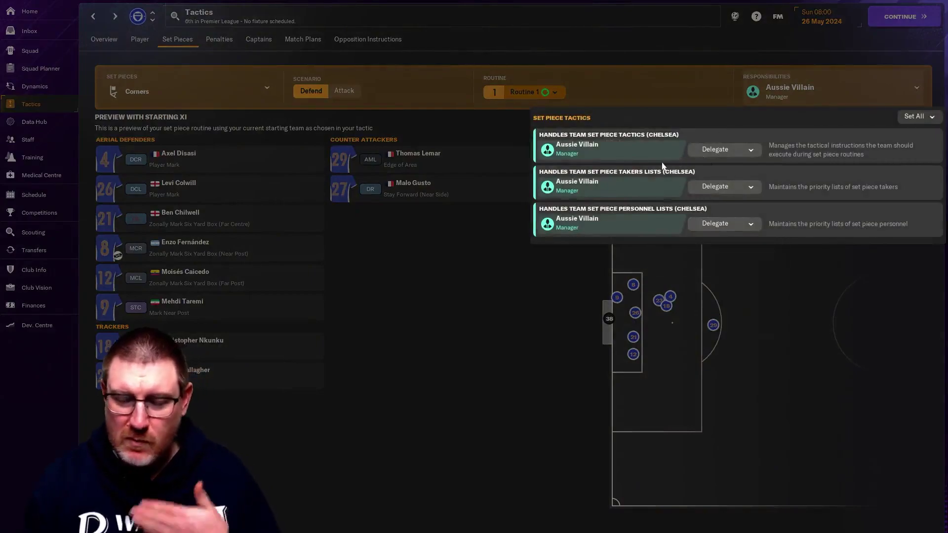
left_click(514, 324)
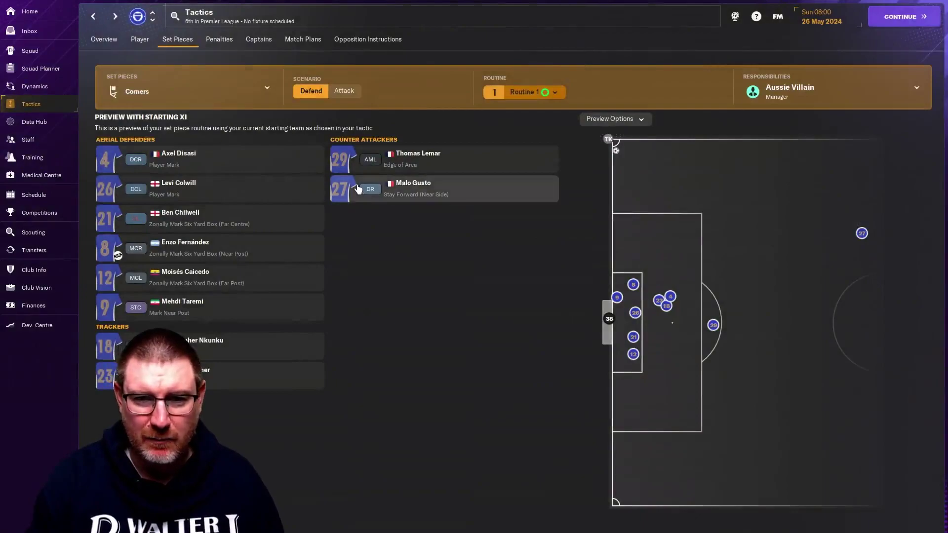
left_click(562, 94)
left_click(563, 94)
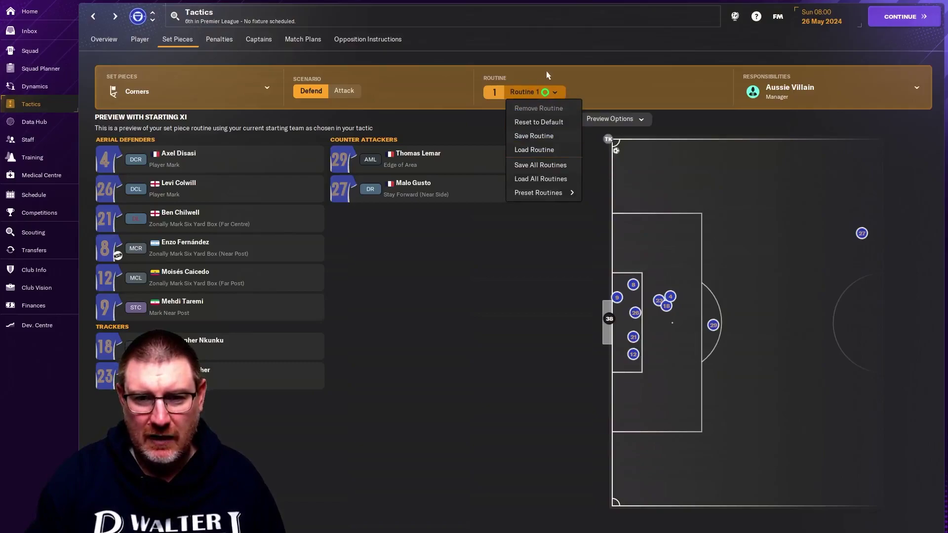
left_click(548, 93)
mouse_move(546, 96)
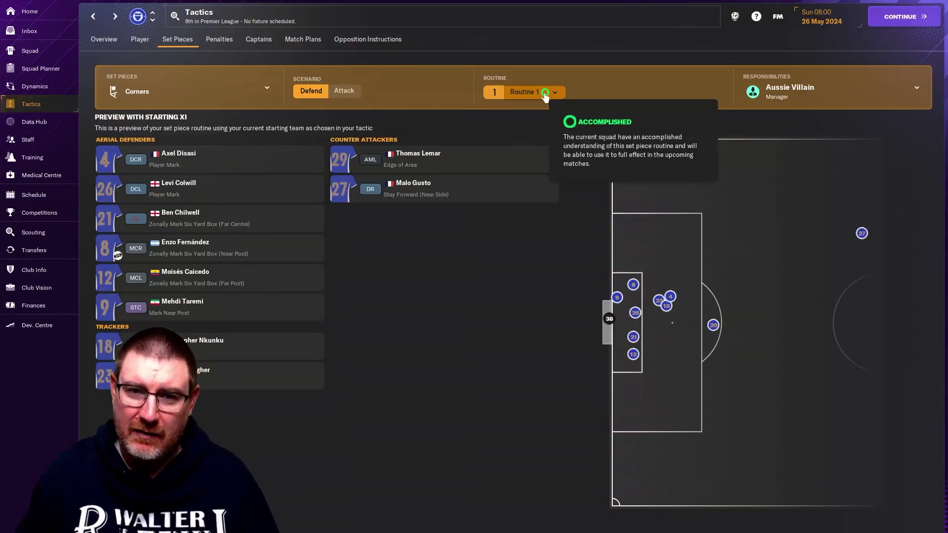
- Compare attack and defend corner layouts and toggle the preview location between right and left
left_click(345, 91)
left_click(319, 92)
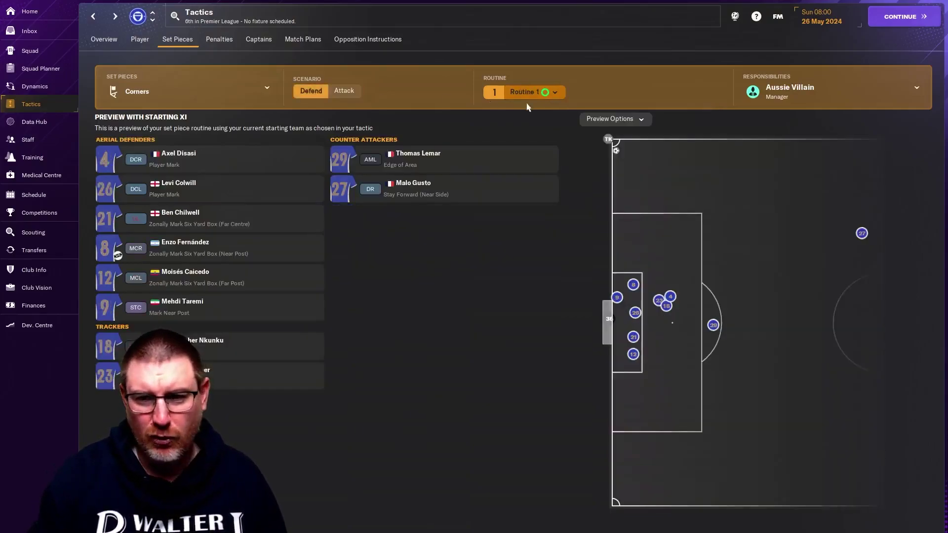
left_click(622, 121)
left_click(724, 142)
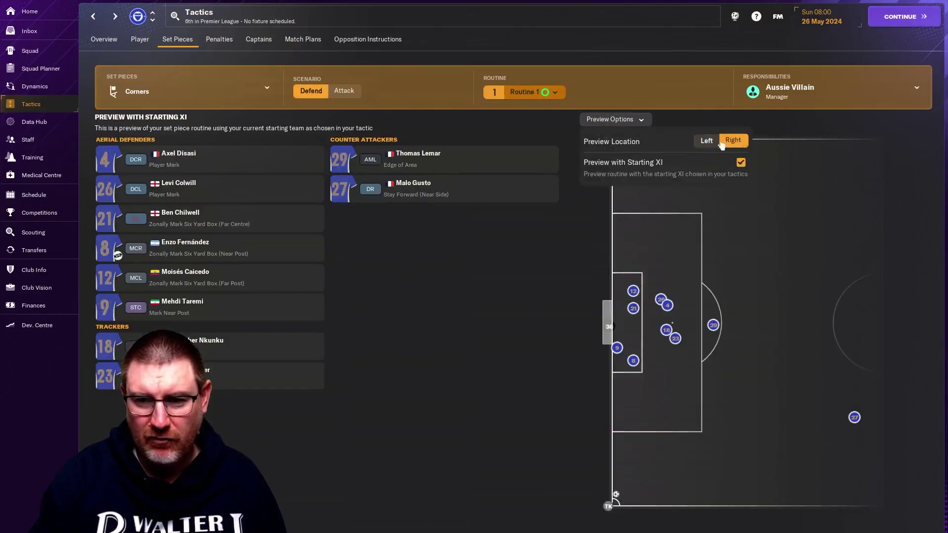
left_click(722, 142)
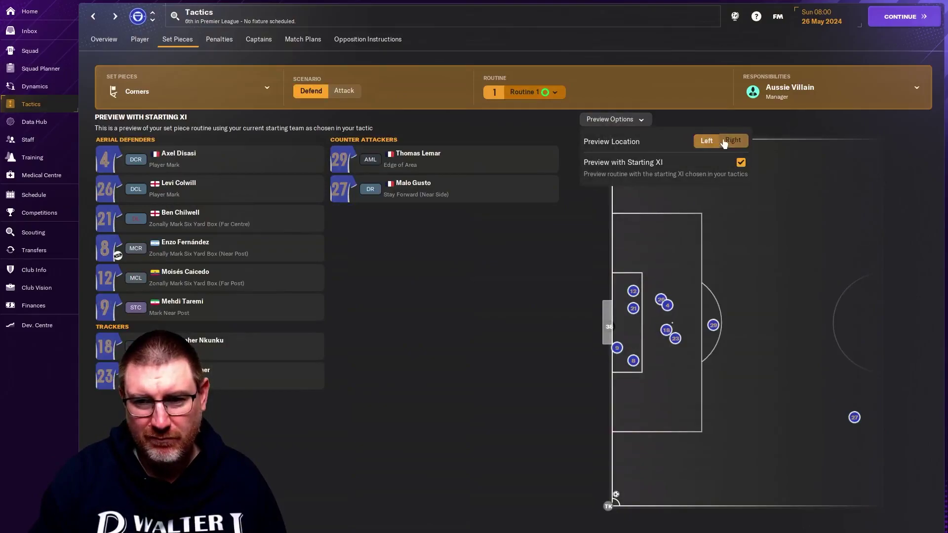
left_click(729, 142)
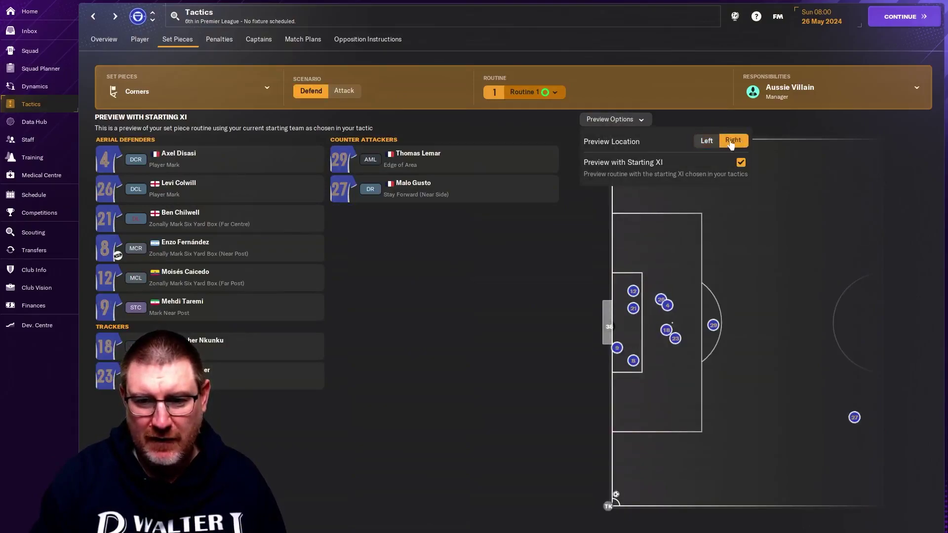
left_click(711, 143)
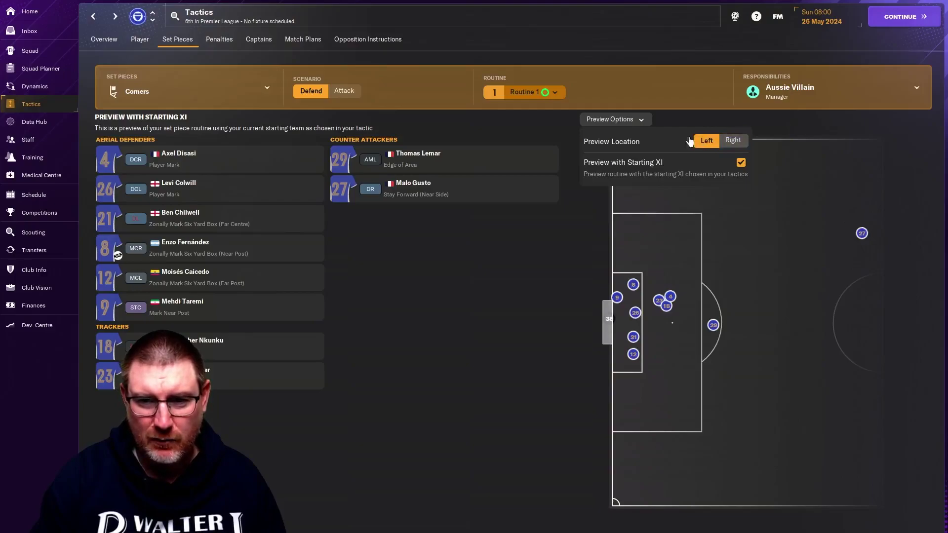
- Show the attacking corner routine with Preview with Starting XI turned off
left_click(347, 92)
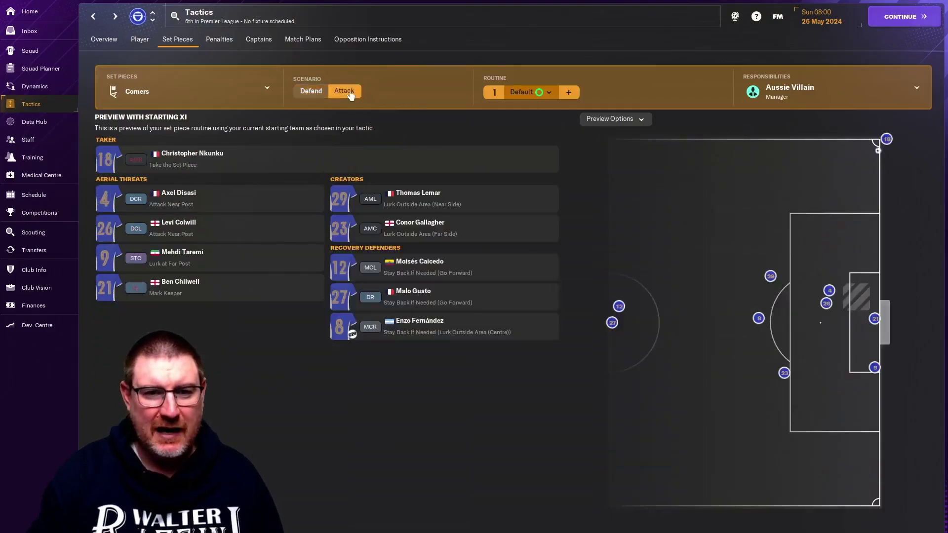
left_click(630, 120)
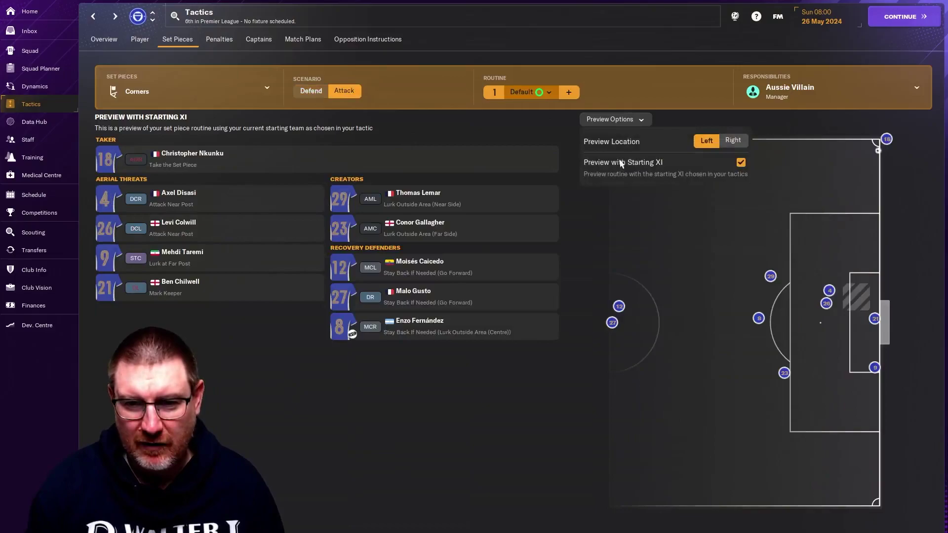
left_click(740, 163)
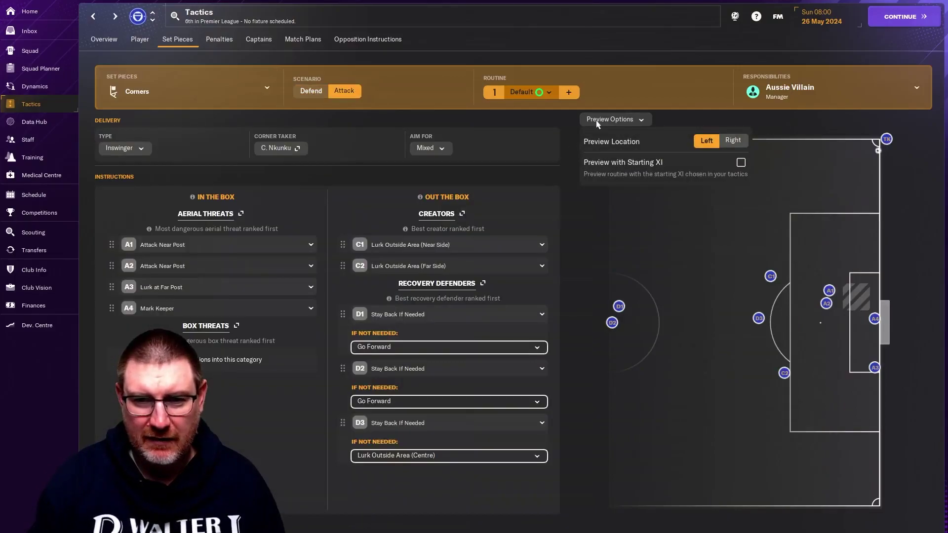
- Close Preview Options and leave the corner Delivery Type on Inswinger
left_click(486, 153)
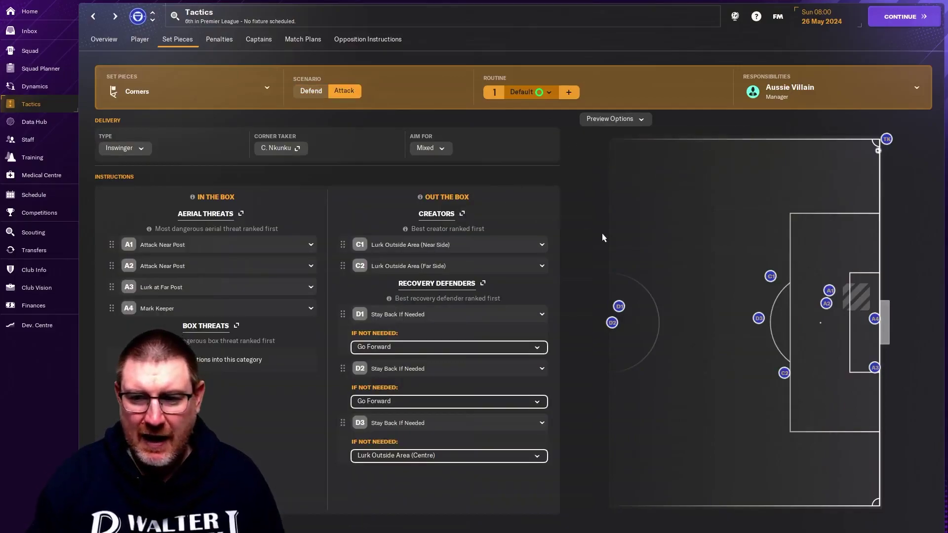
left_click(137, 149)
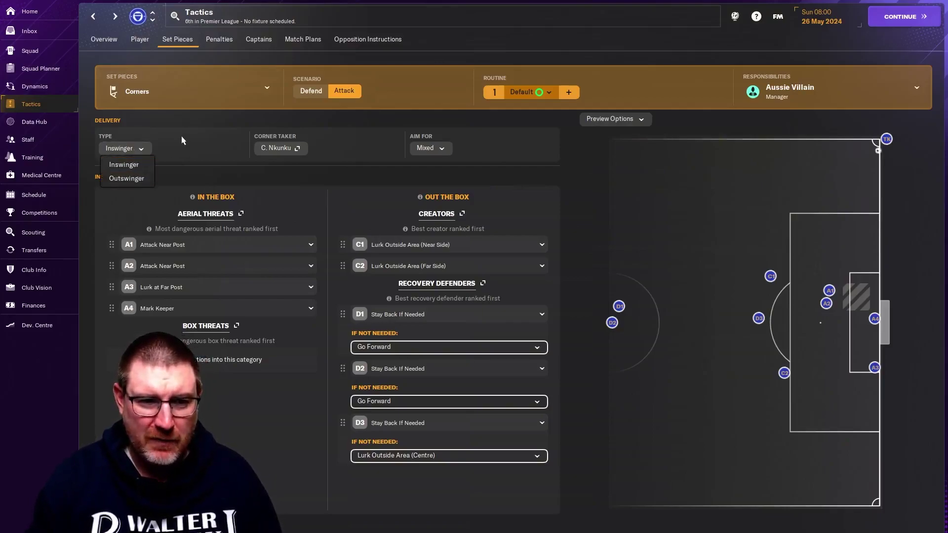
left_click(206, 151)
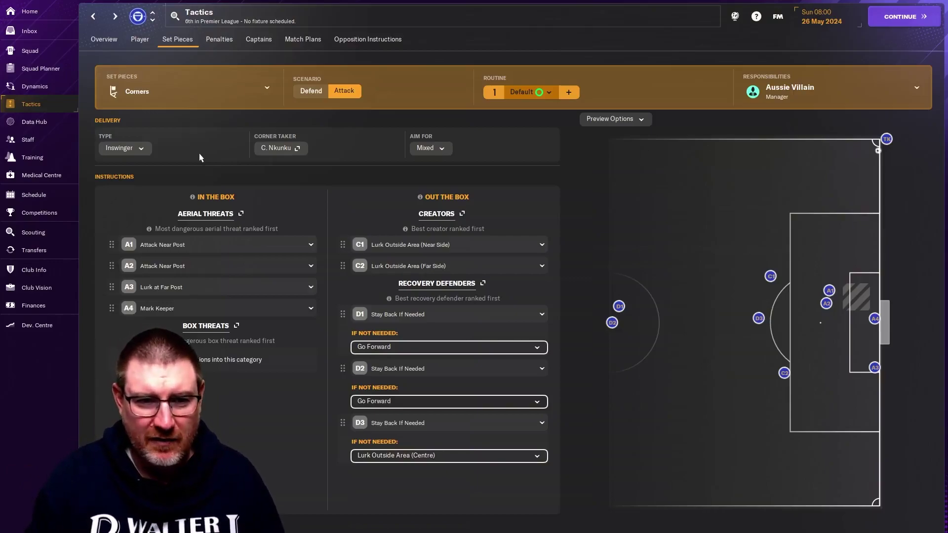
left_click(297, 148)
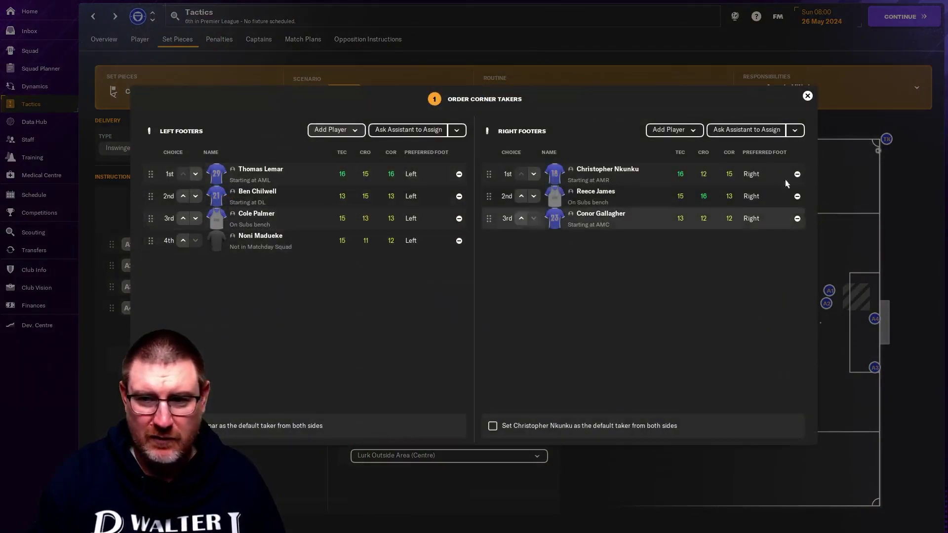
left_click(808, 97)
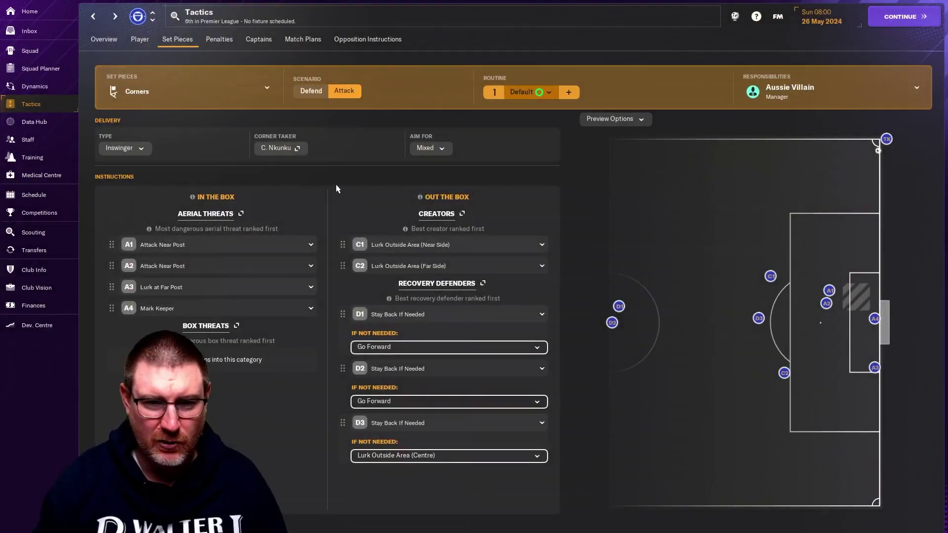
- Change the attacking corner Aim For setting from Mixed to Near Post
left_click(442, 149)
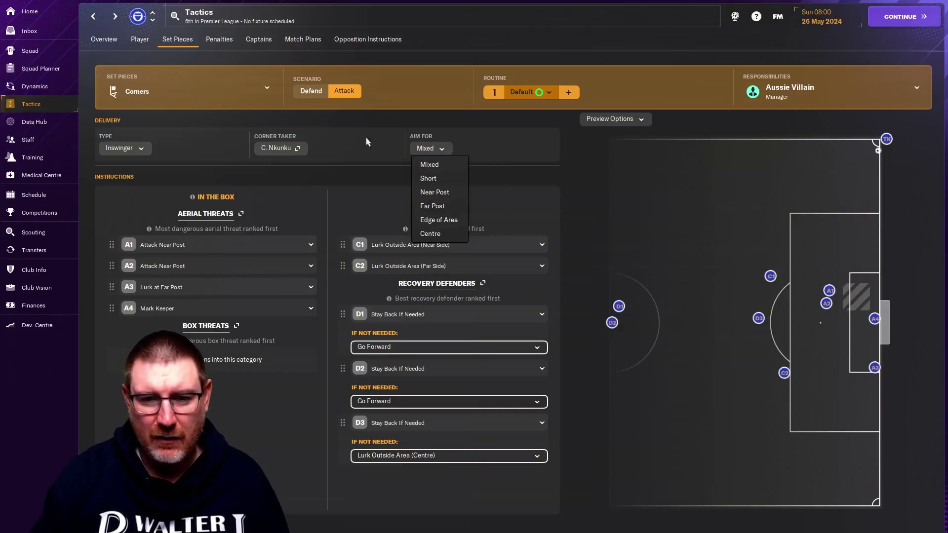
left_click(429, 193)
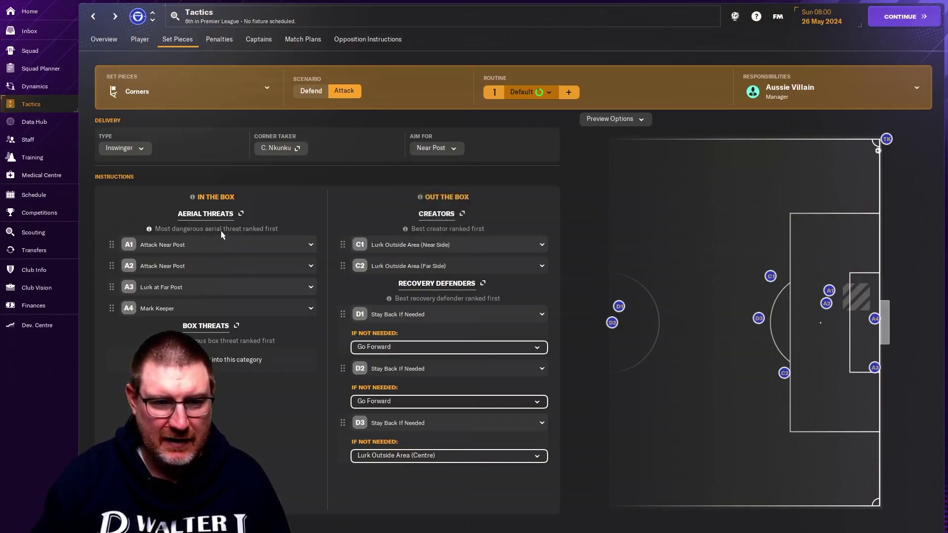
left_click(197, 244)
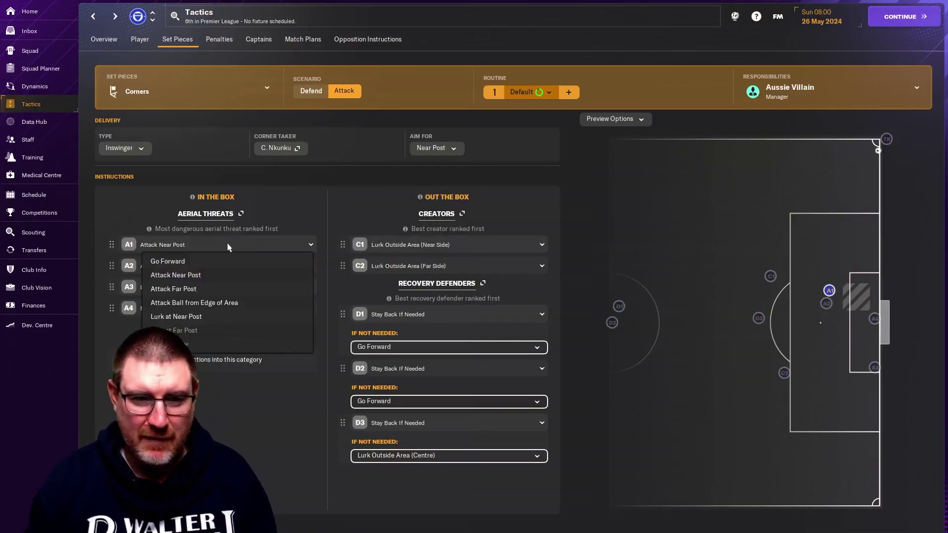
left_click(212, 274)
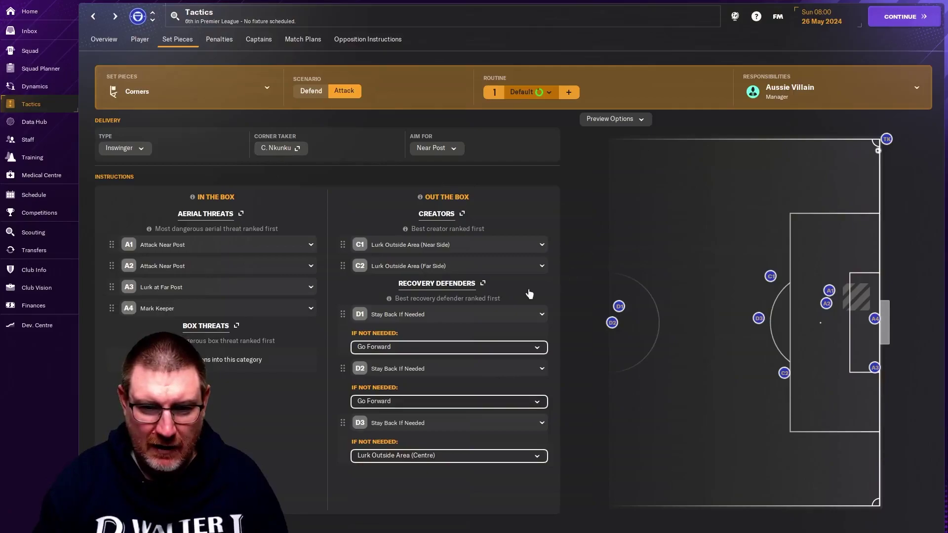
- Leave A1 unchanged and drag the A4 Mark Keeper player into Box Threats as B1
left_click(215, 245)
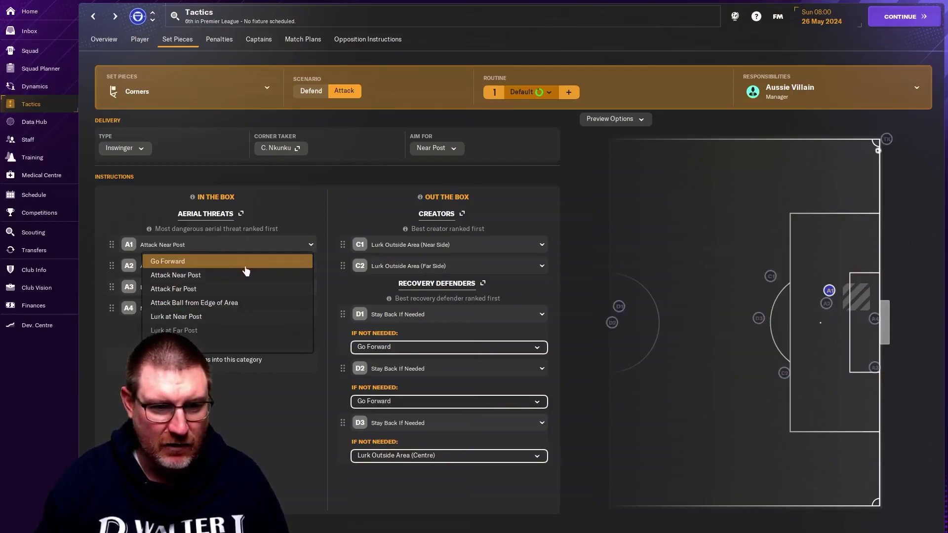
key("Escape")
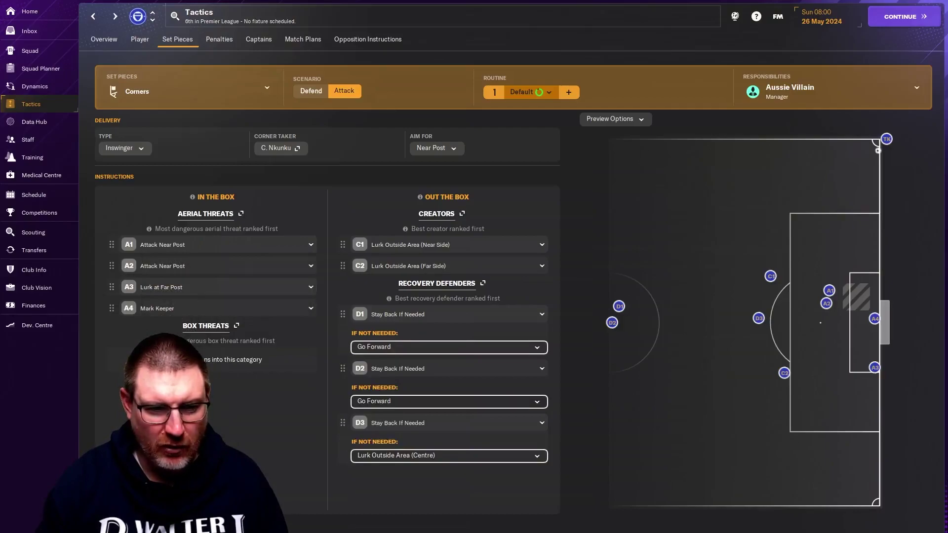
mouse_move(152, 341)
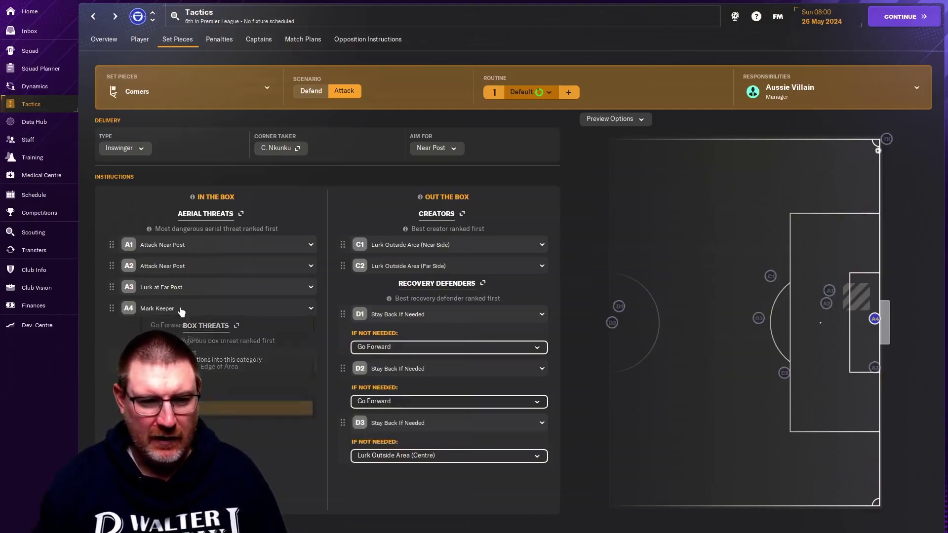
left_click(121, 313)
left_click(121, 316)
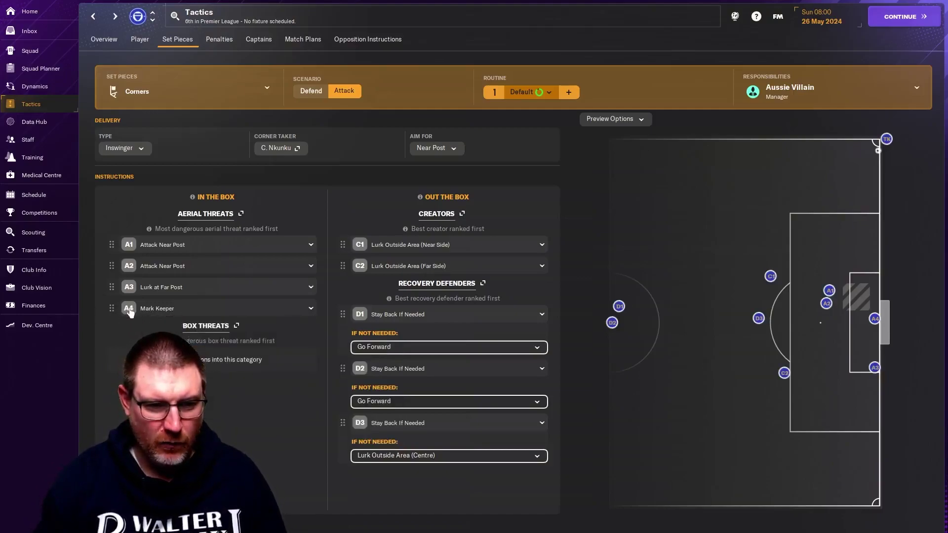
left_click_drag(113, 308, 114, 366)
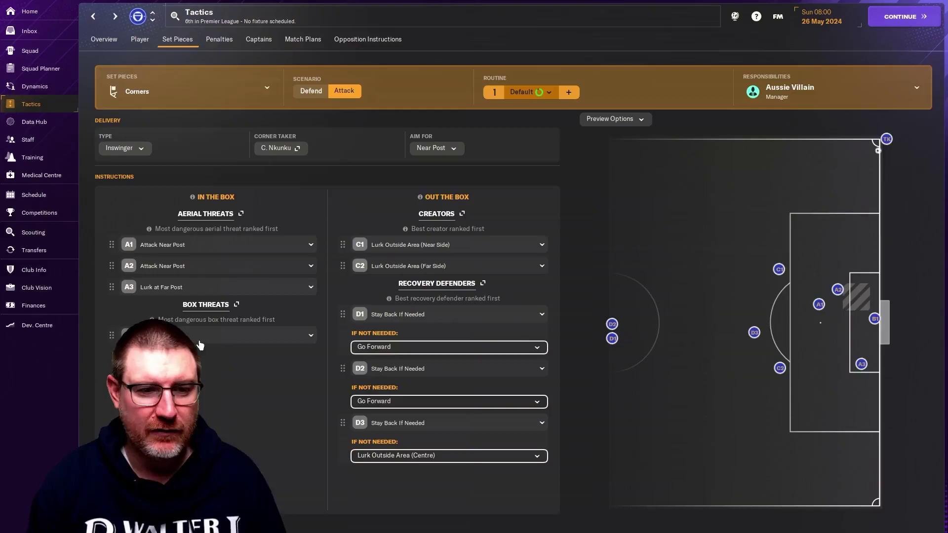
mouse_move(197, 345)
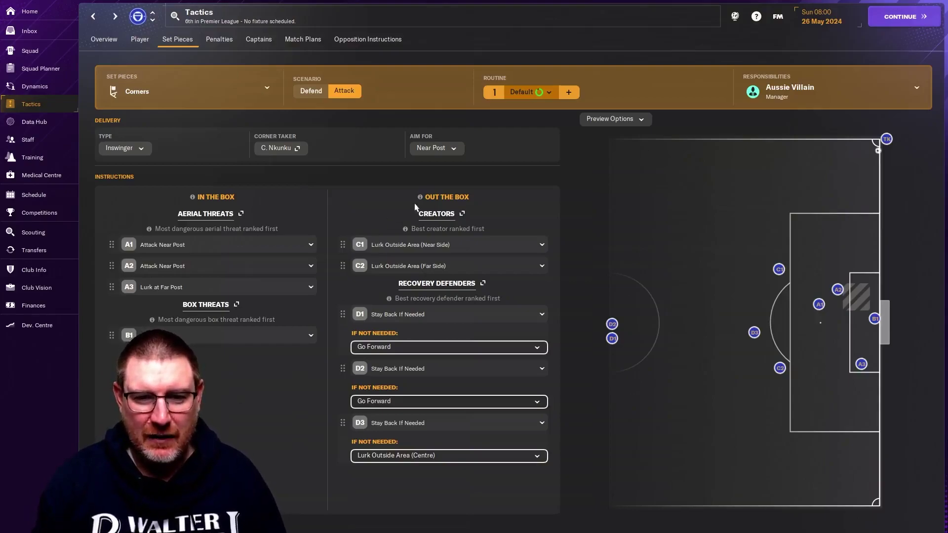
left_click(512, 249)
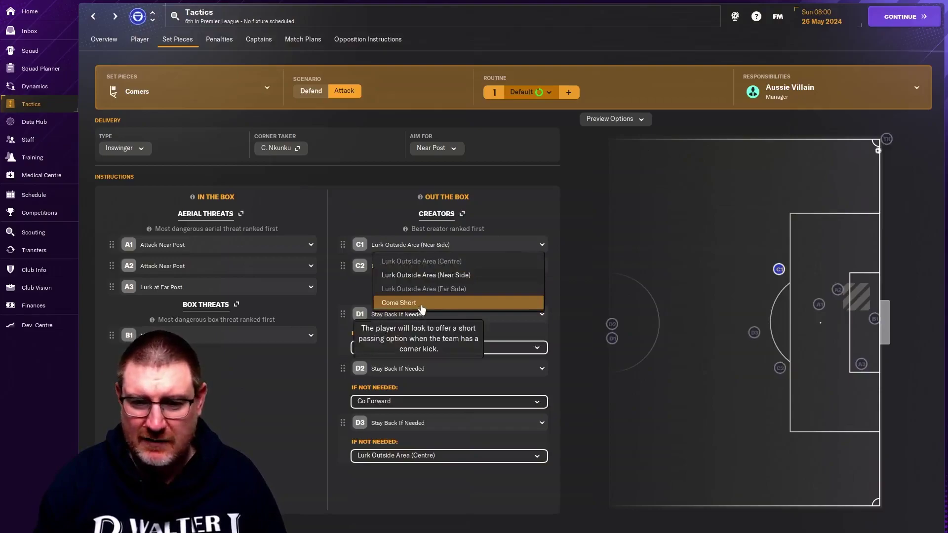
left_click(508, 213)
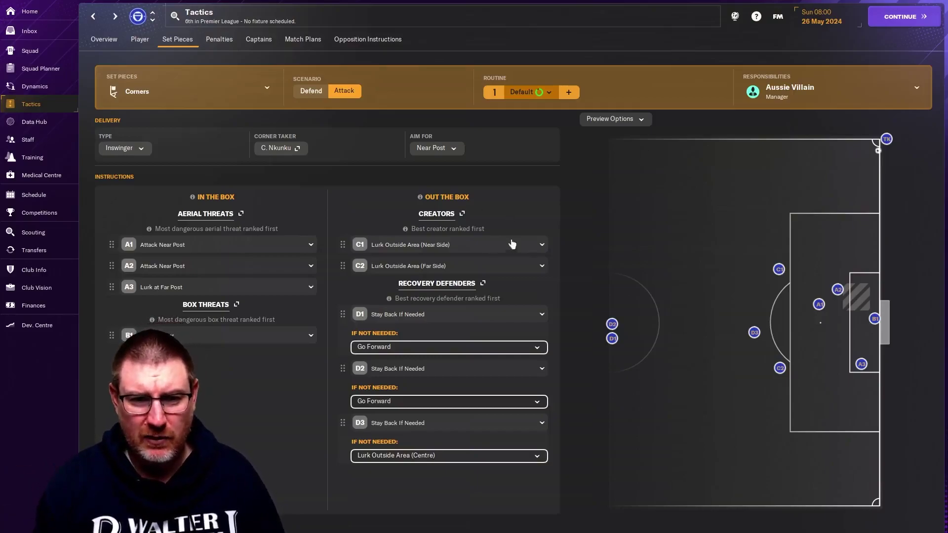
left_click(499, 314)
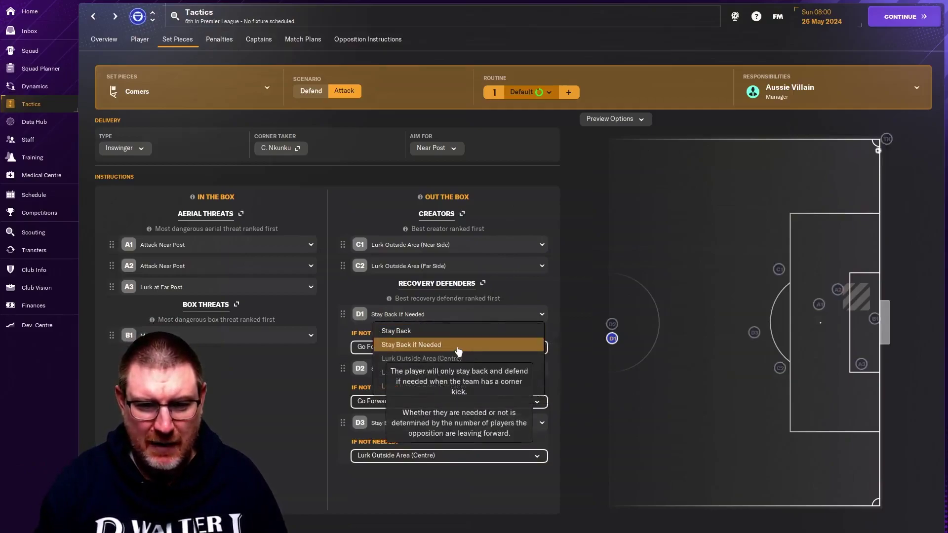
left_click(468, 315)
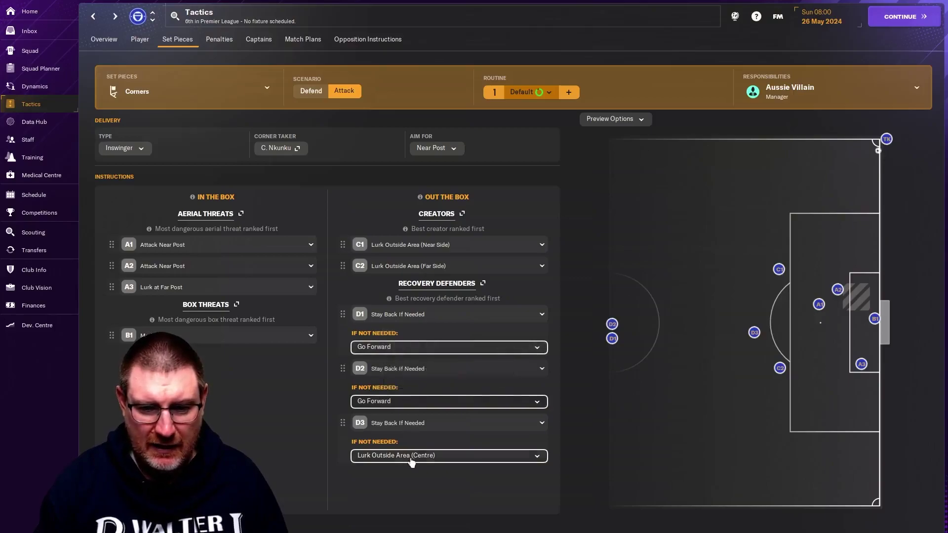
left_click(431, 350)
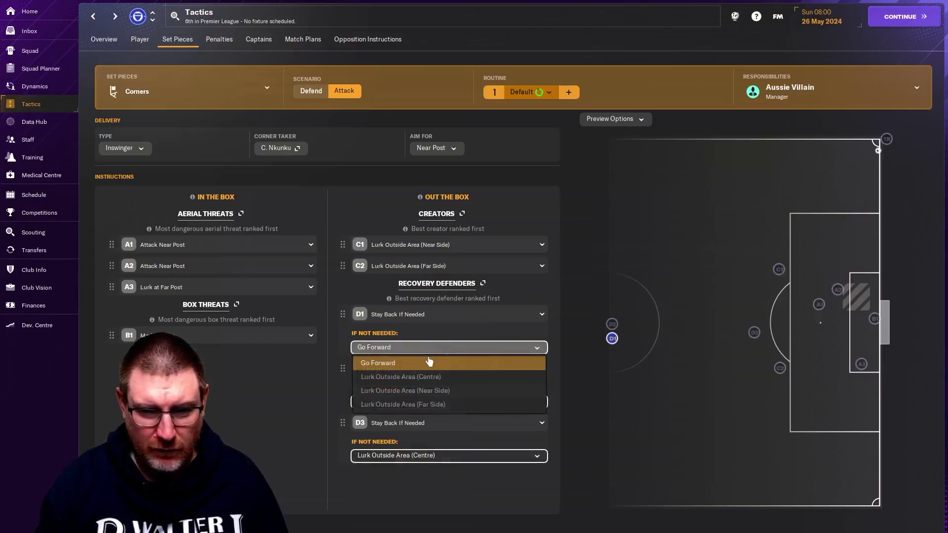
left_click(427, 349)
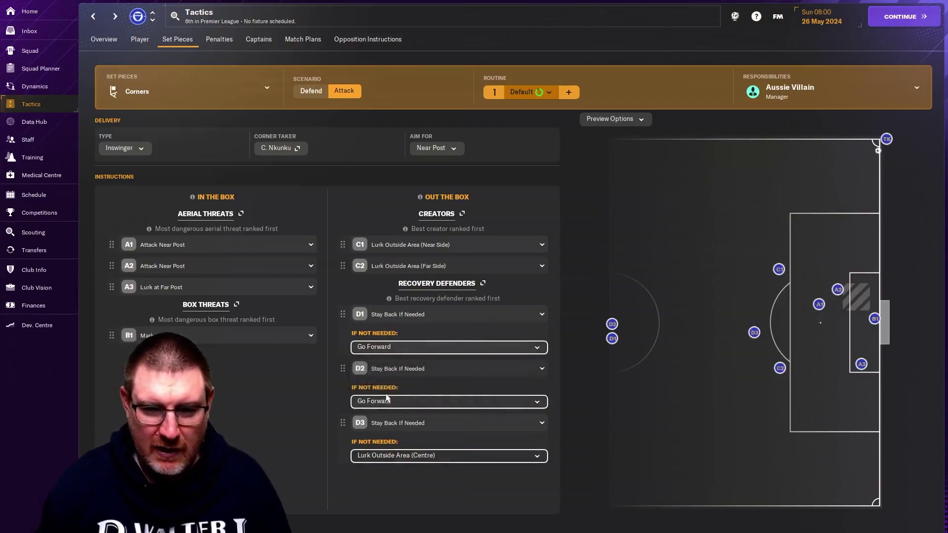
left_click(404, 403)
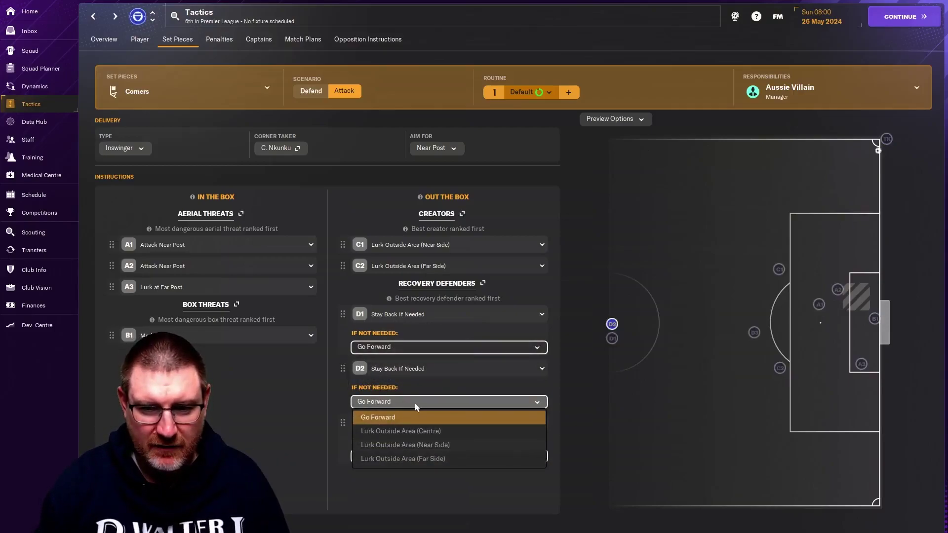
left_click(420, 408)
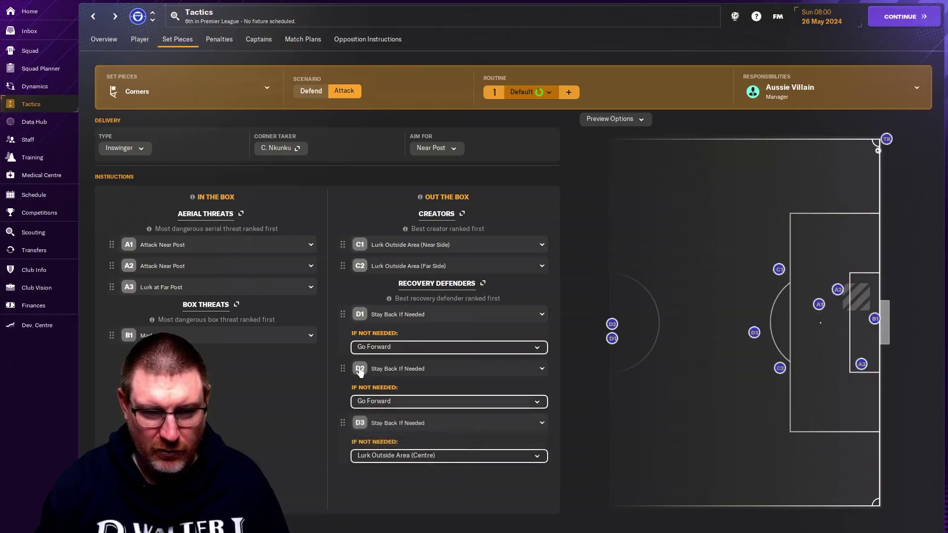
- Move recovery defender D2 into Box Threats, then back into Recovery Defenders as D3
left_click_drag(358, 371, 148, 358)
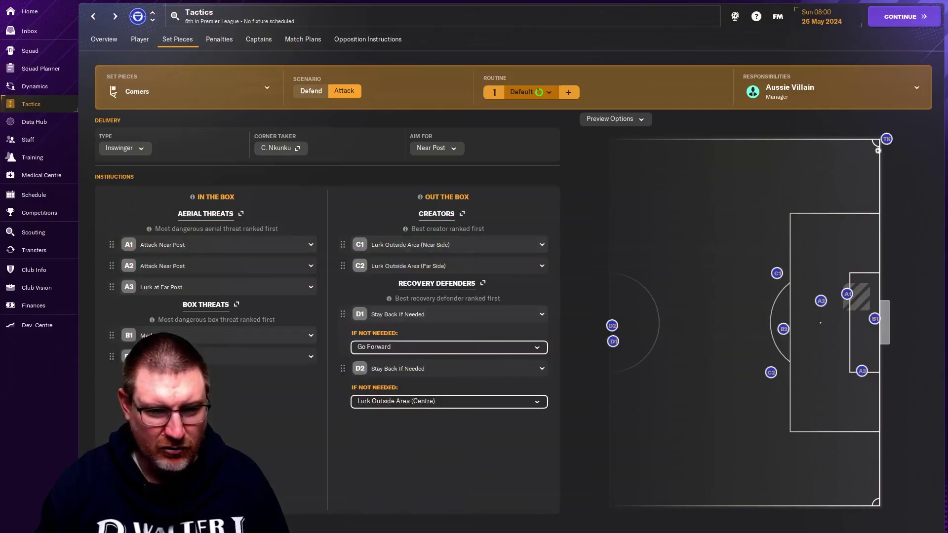
left_click(188, 356)
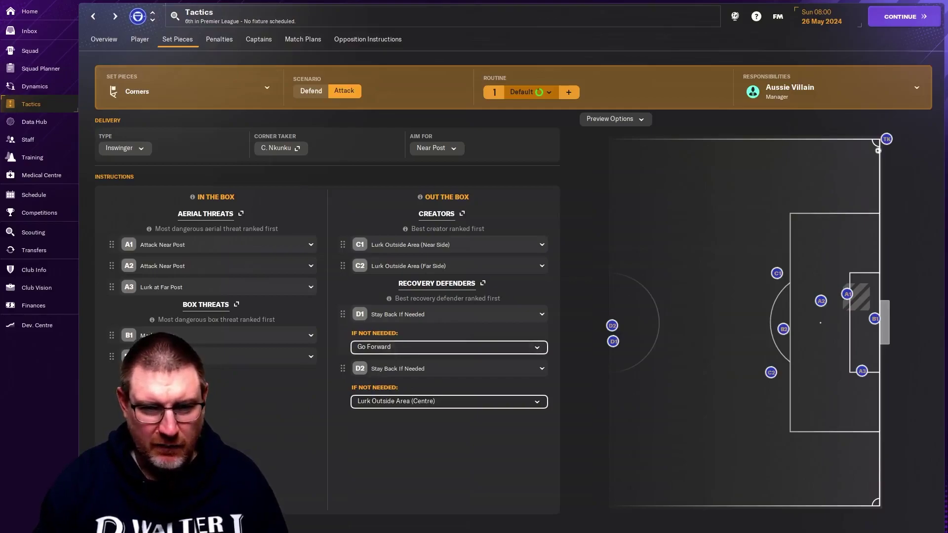
left_click_drag(112, 357, 407, 363)
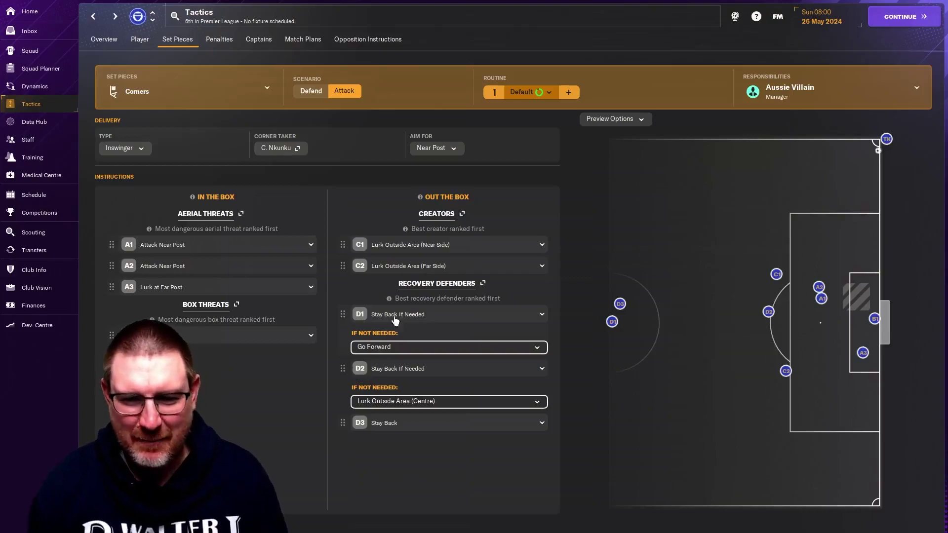
- Keep D2 on Lurk Outside Area (Centre) and D1, D2 on Stay Back If Needed
left_click(408, 401)
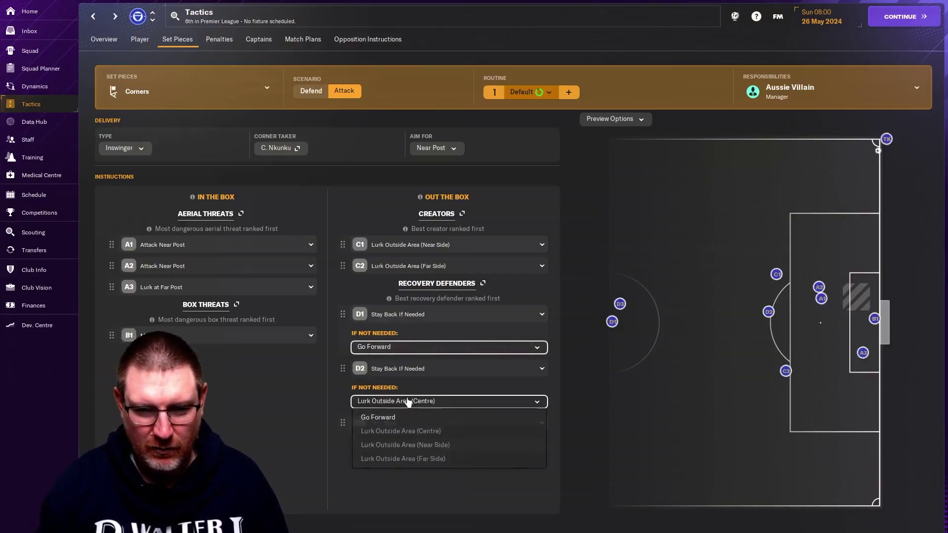
left_click(409, 401)
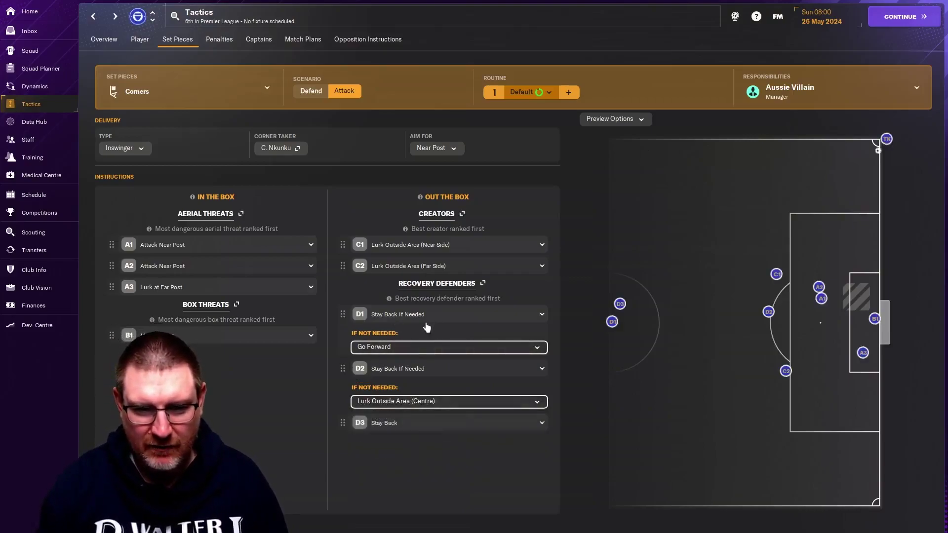
left_click(539, 316)
left_click(538, 314)
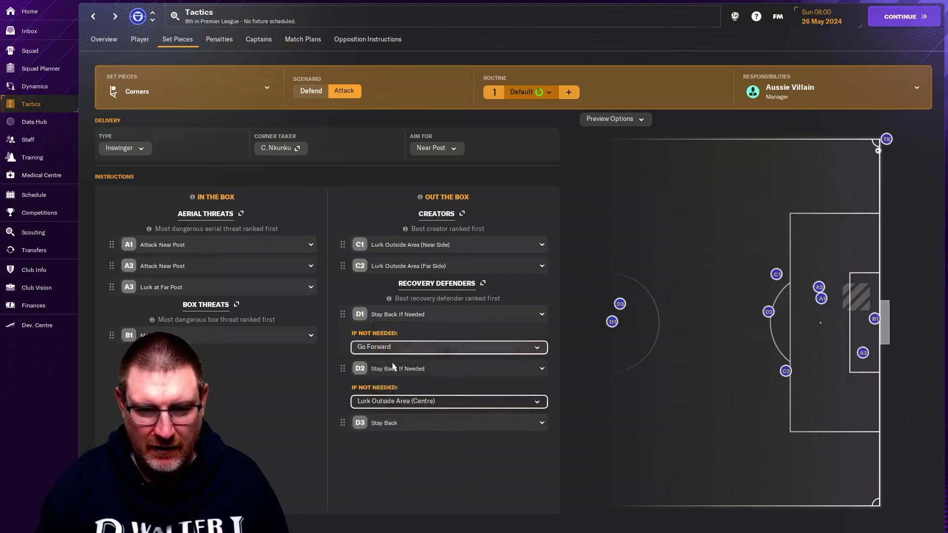
left_click(448, 371)
left_click(448, 372)
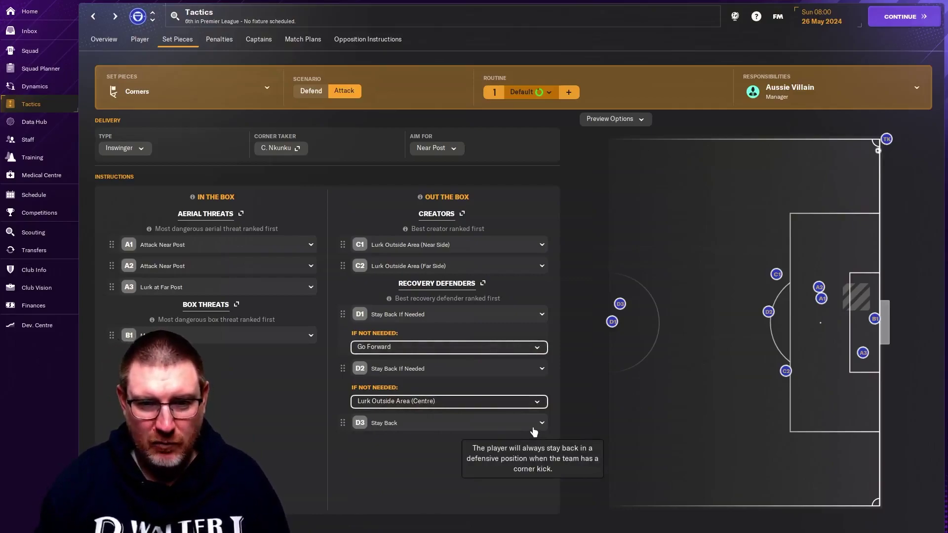
left_click(609, 124)
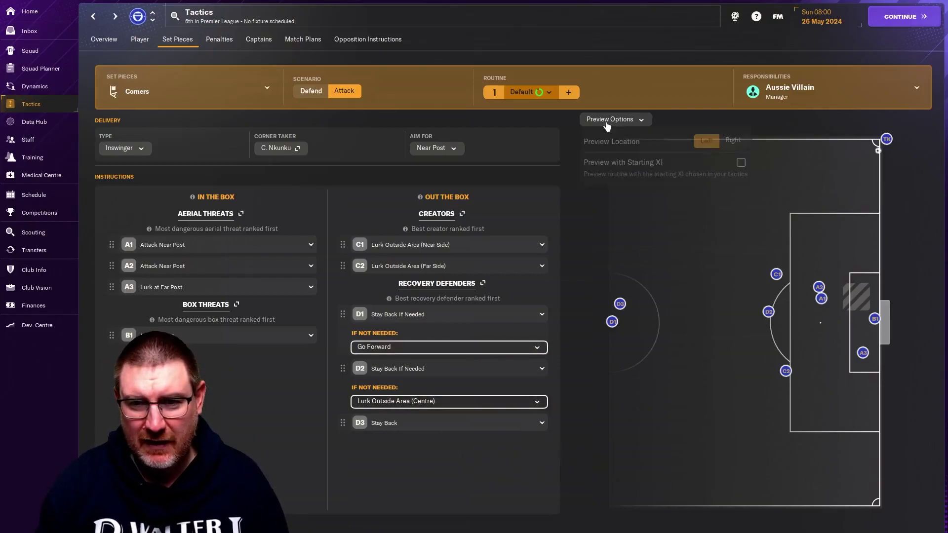
left_click(741, 163)
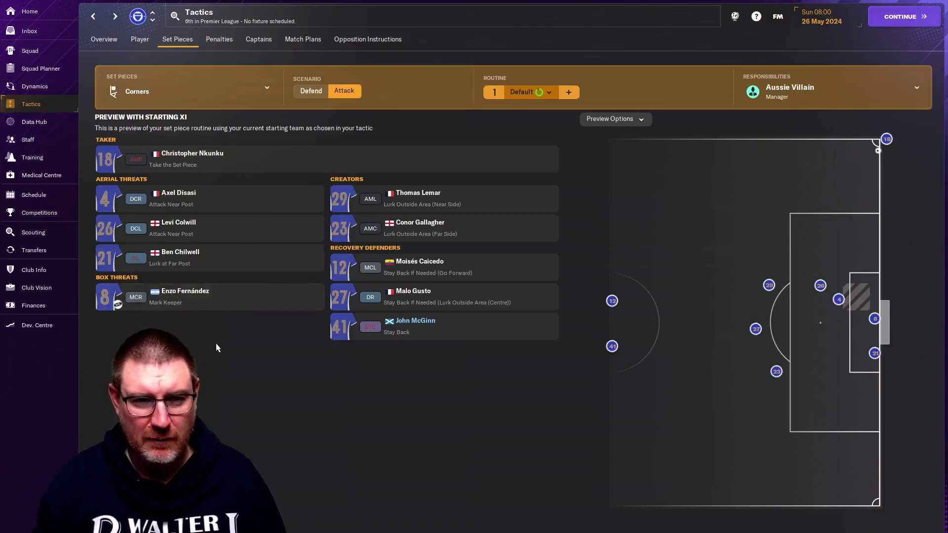
- Switch to shooting-range free kicks, turn off the starting XI preview, and show Defend
left_click(269, 87)
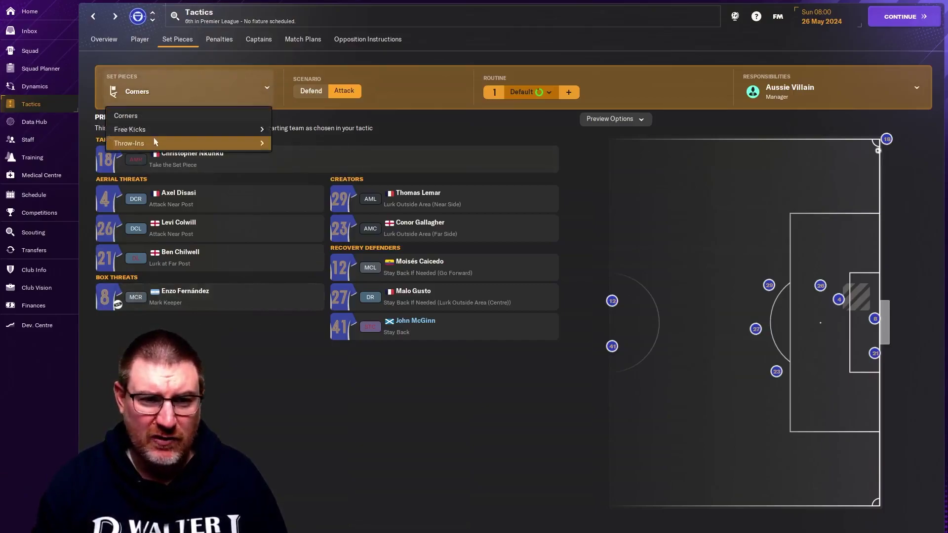
mouse_move(159, 133)
left_click(292, 134)
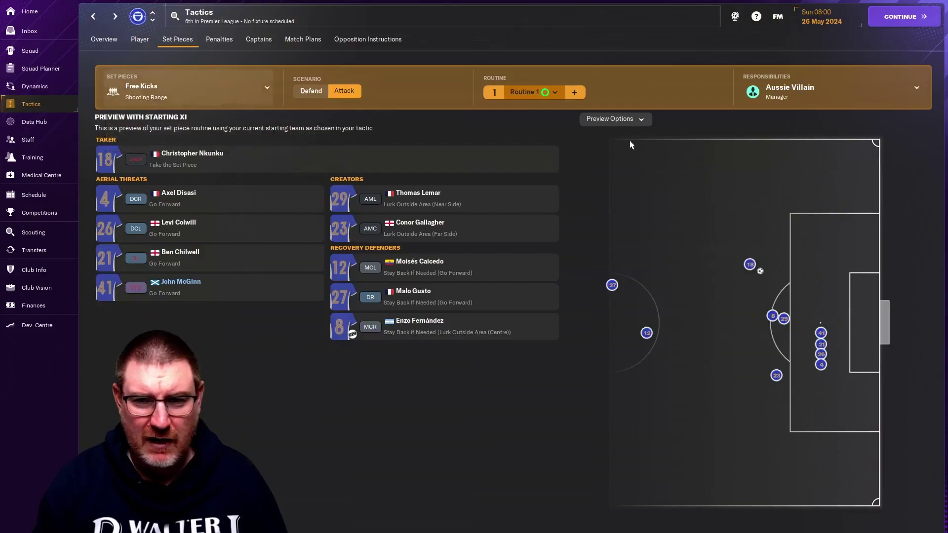
left_click(611, 121)
left_click(741, 162)
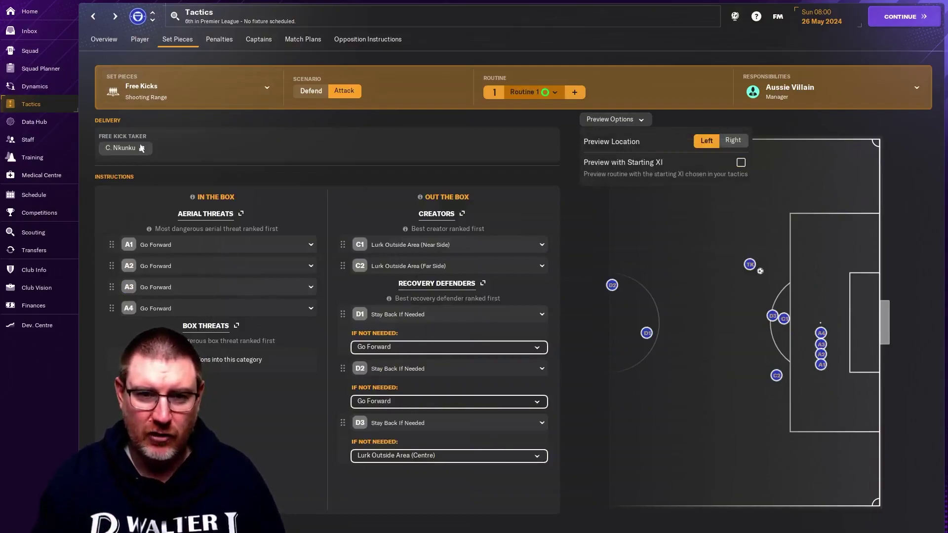
left_click(312, 93)
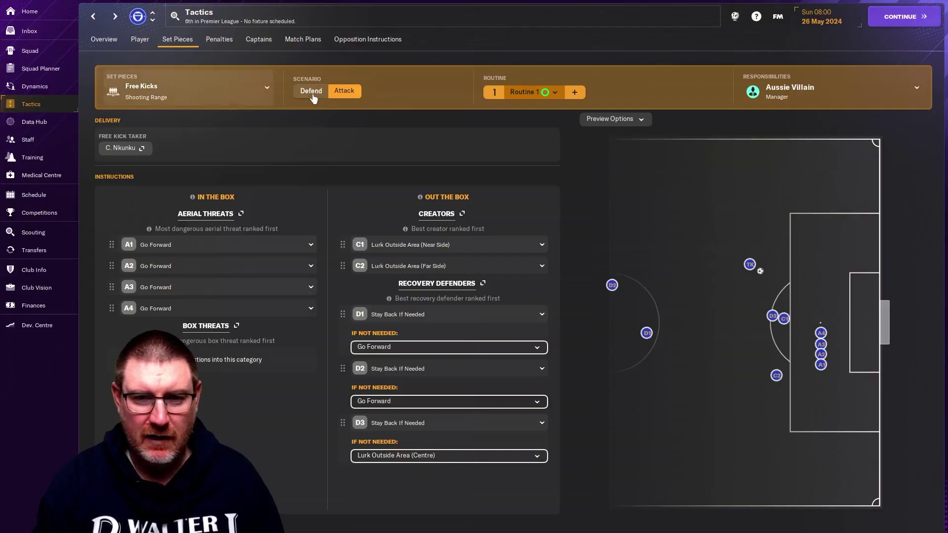
left_click(312, 93)
- Check the attacking free-kick routine, flip the preview right and back, then return to Defend
left_click(608, 120)
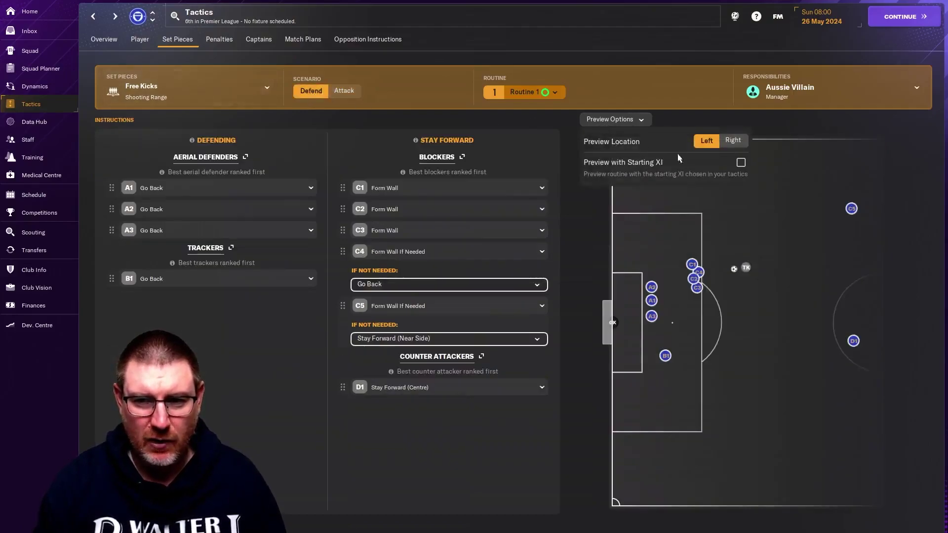
left_click(346, 91)
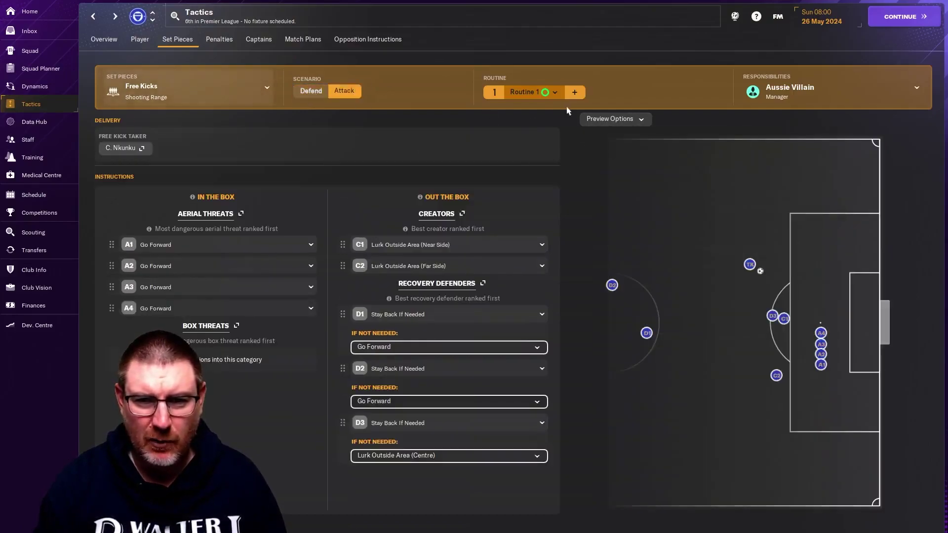
left_click(613, 120)
left_click(728, 146)
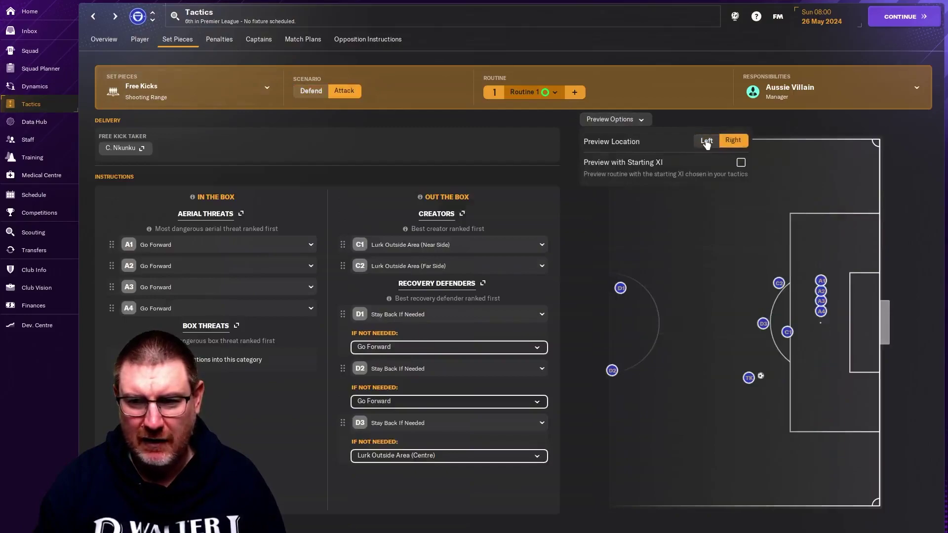
left_click(731, 146)
left_click(368, 118)
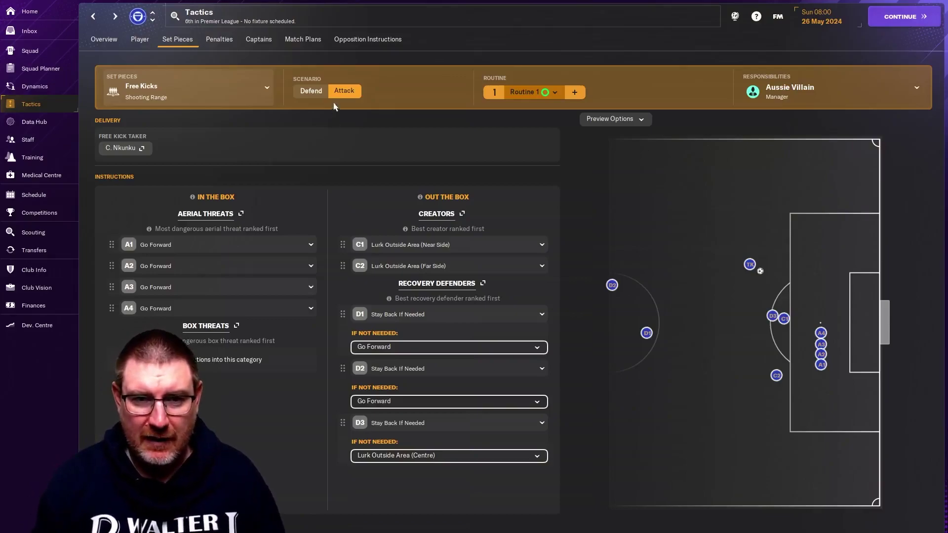
left_click(321, 91)
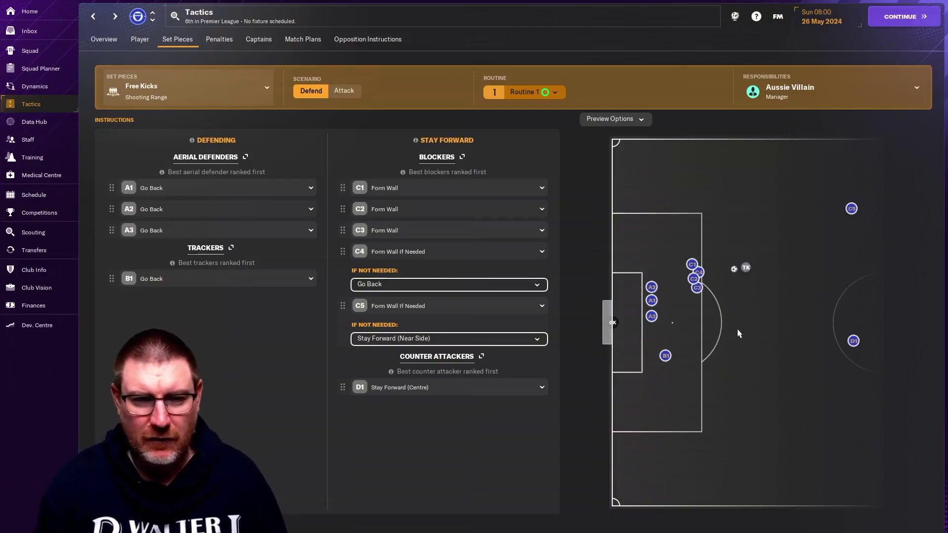
- Open the Staff Search criteria and set Staff Role to Set Piece Coach
left_click(31, 139)
left_click(233, 40)
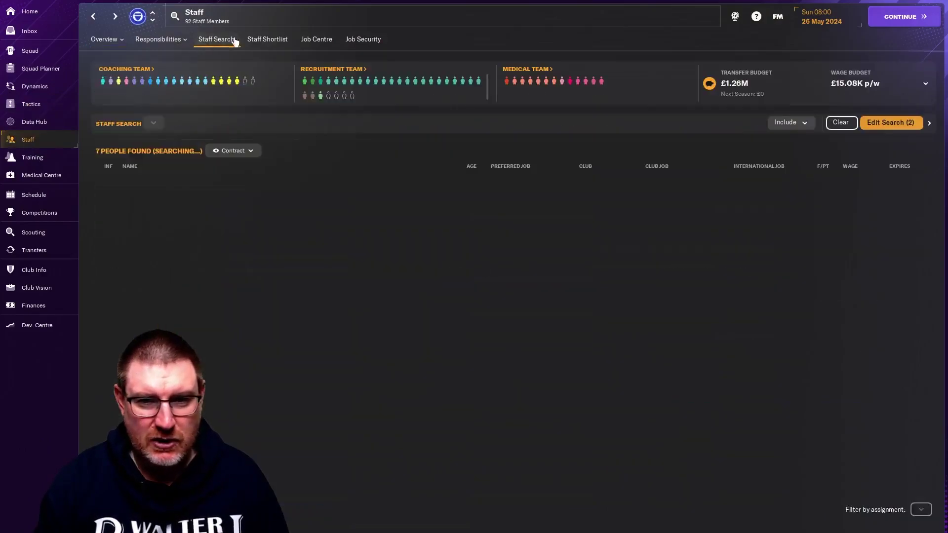
left_click(884, 123)
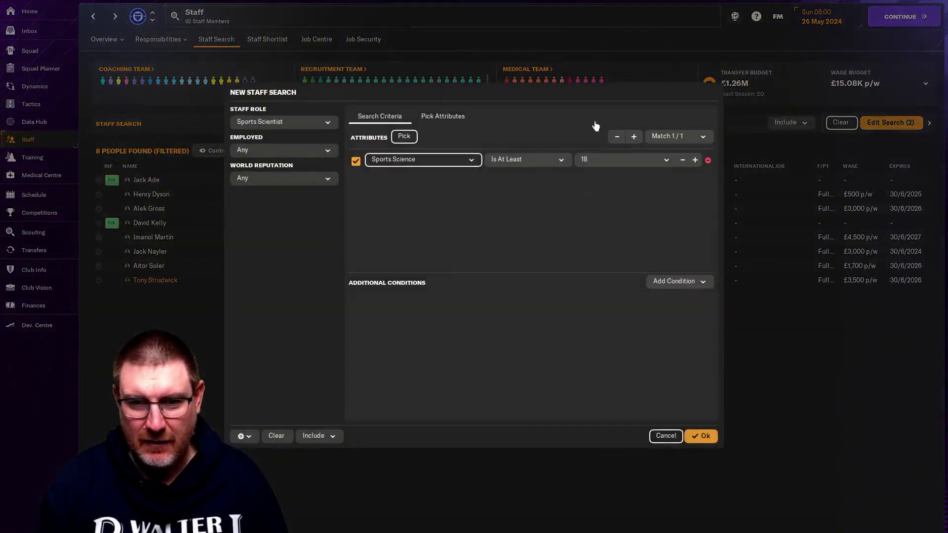
left_click(291, 122)
left_click(372, 212)
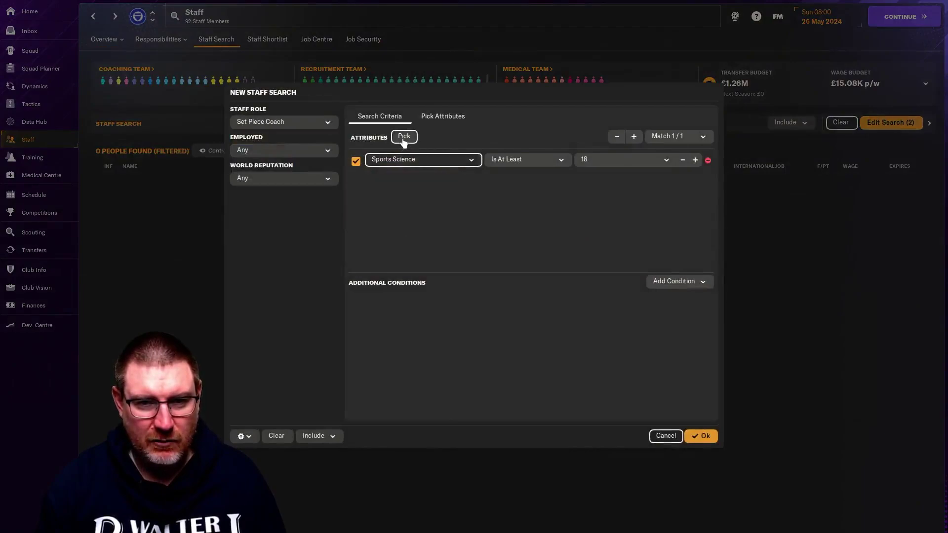
- Filter on the Set Piece Coach key attributes at 18 or more and apply the search
left_click(404, 138)
left_click(403, 137)
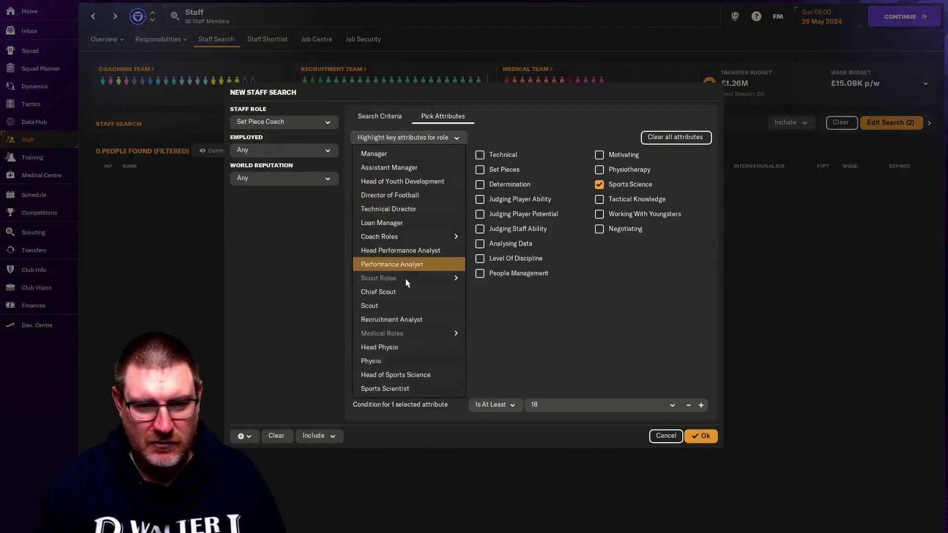
mouse_move(423, 240)
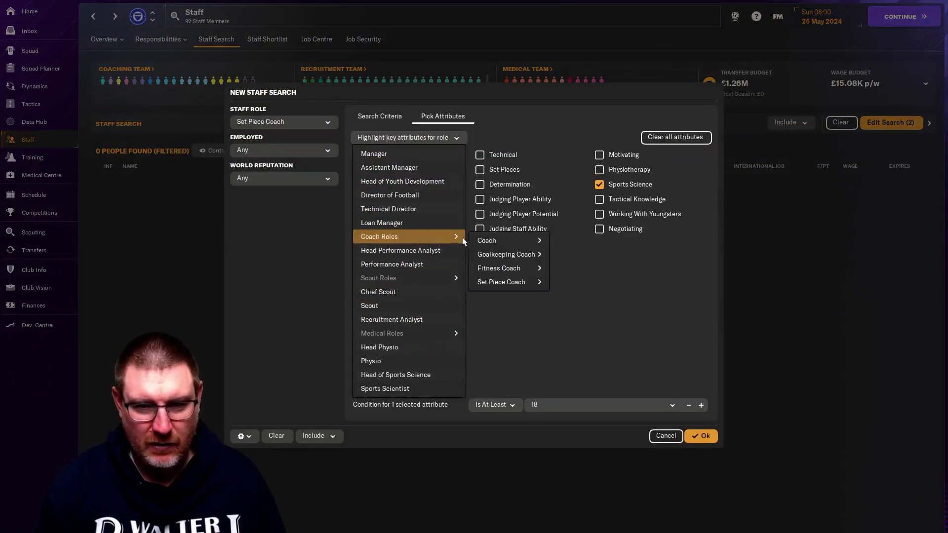
mouse_move(529, 284)
left_click(583, 291)
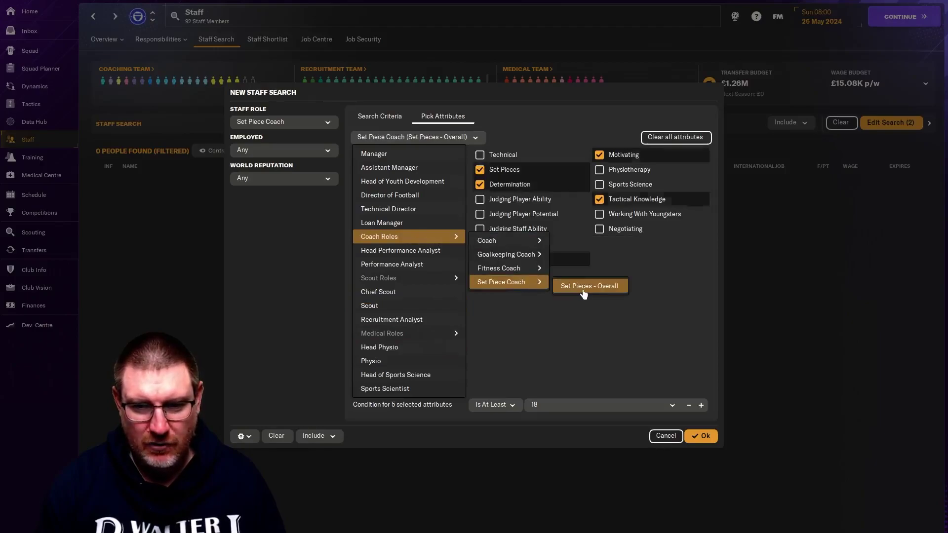
left_click(702, 437)
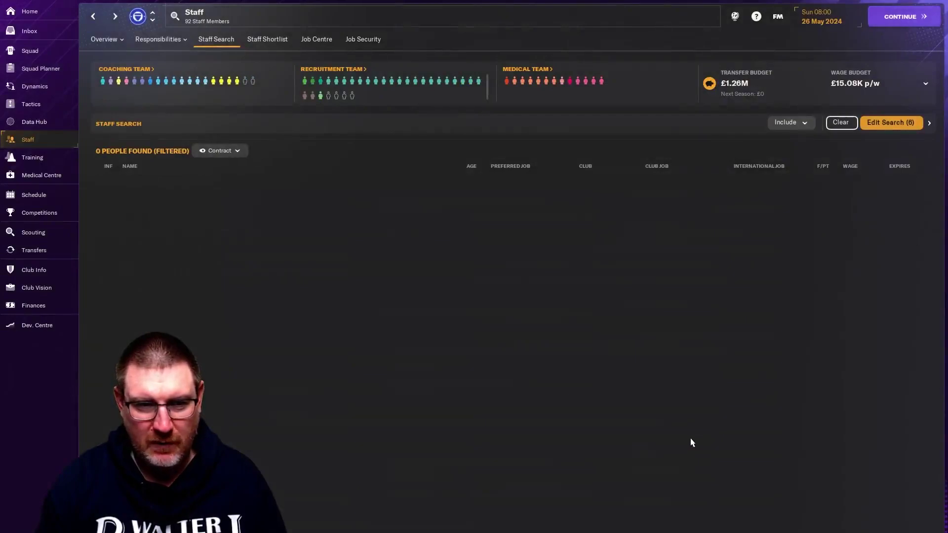
- Lower every attribute minimum to 15 and untick Determination, Level Of Discipline, Motivating and Tactical Knowledge
left_click(892, 123)
left_click(617, 138)
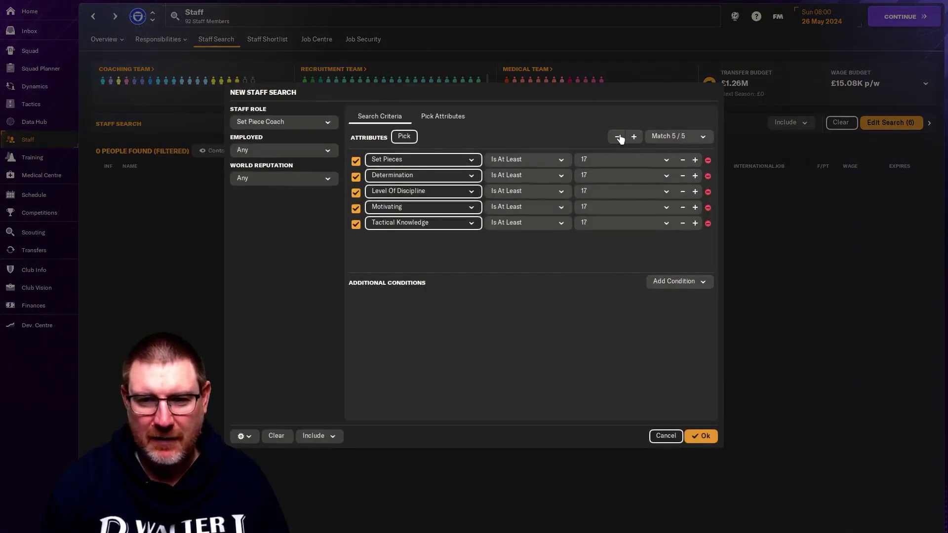
left_click(618, 137)
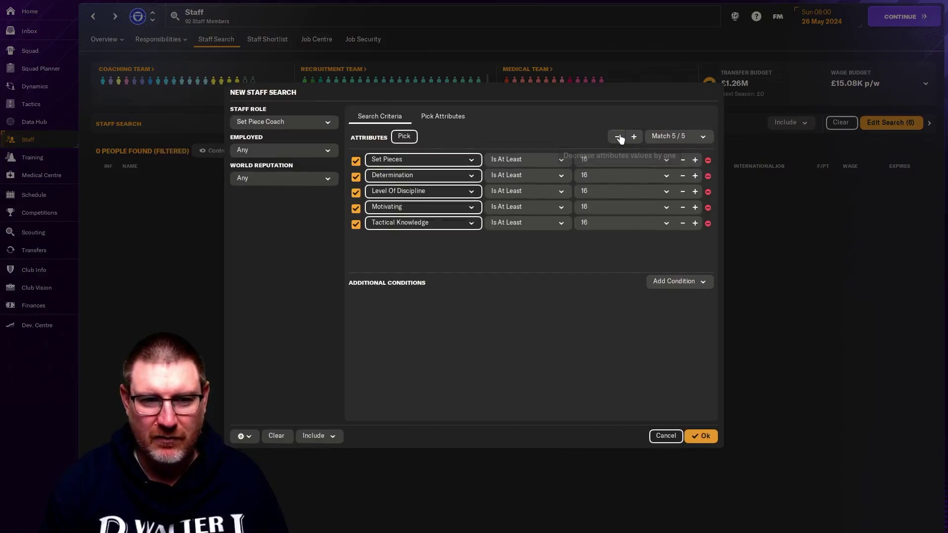
left_click(618, 137)
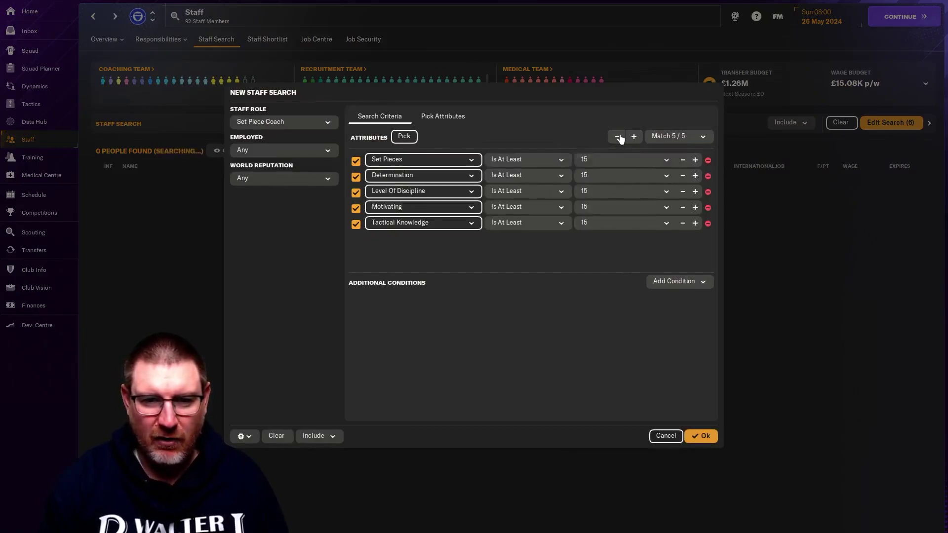
left_click(356, 177)
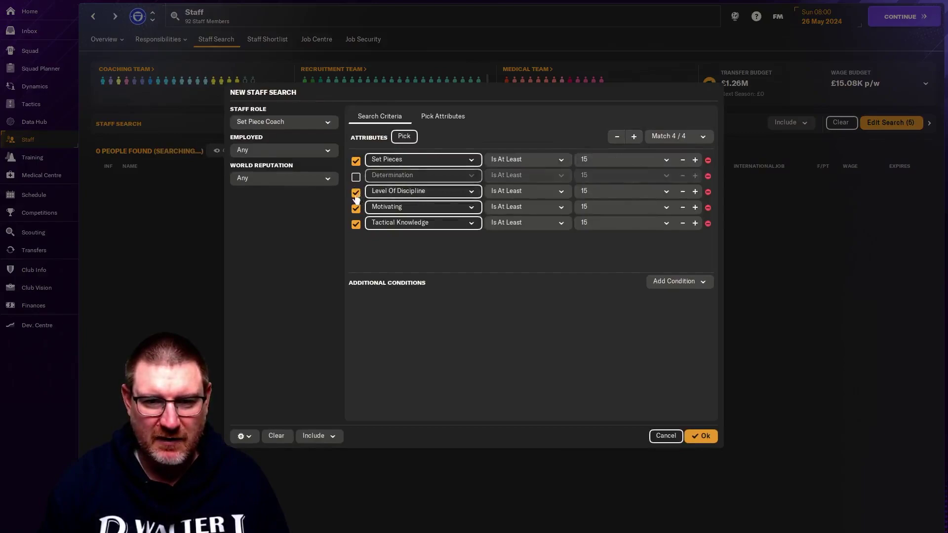
left_click(356, 193)
left_click(355, 209)
left_click(356, 224)
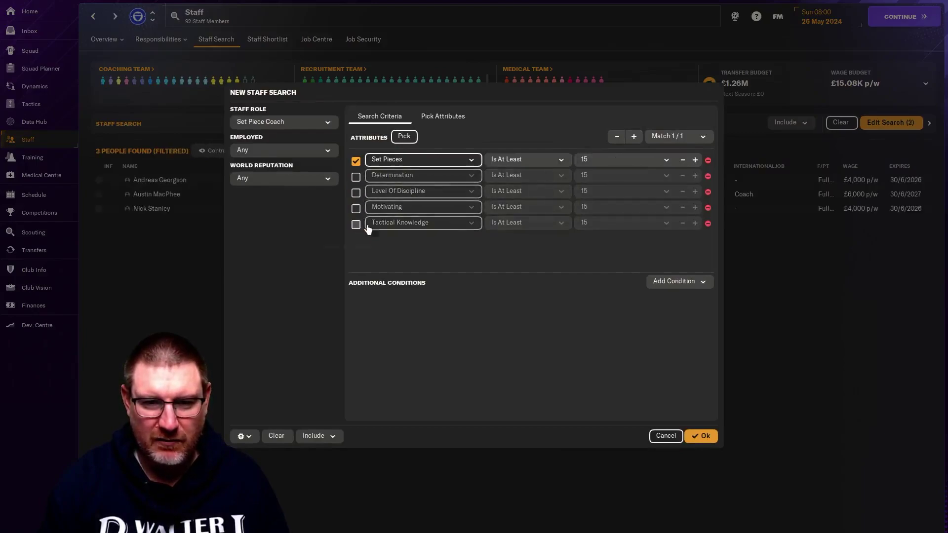
- Re-enable Tactical Knowledge at 14, set Set Pieces to 16, and run the search
left_click(695, 160)
left_click(695, 160)
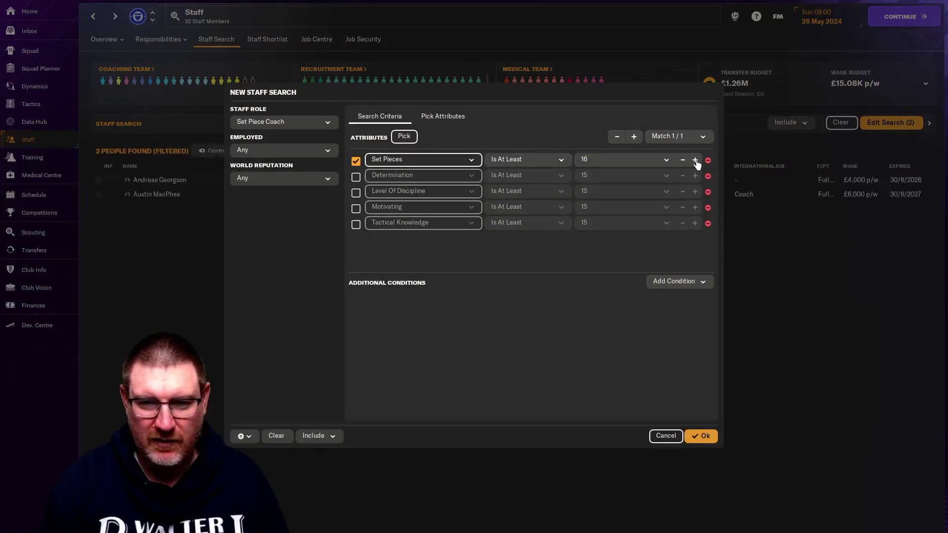
left_click(356, 224)
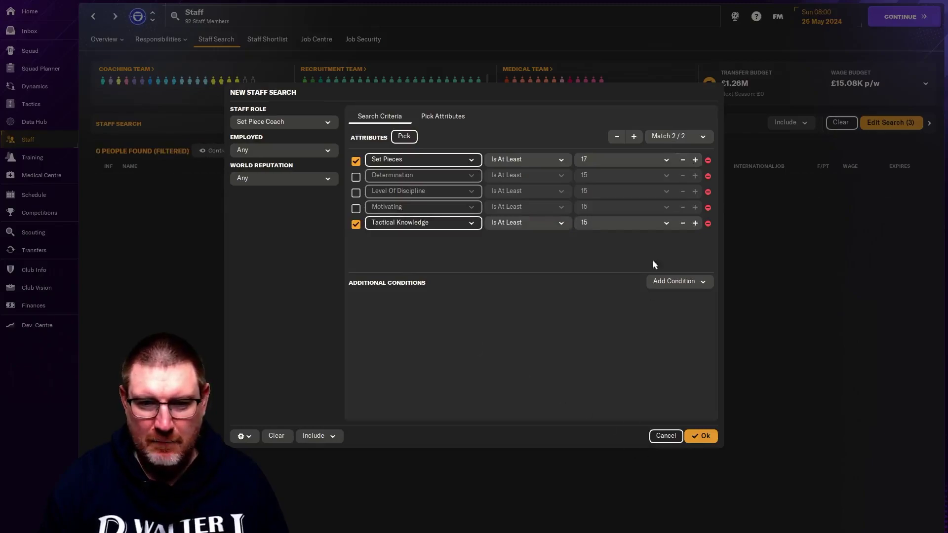
left_click(683, 224)
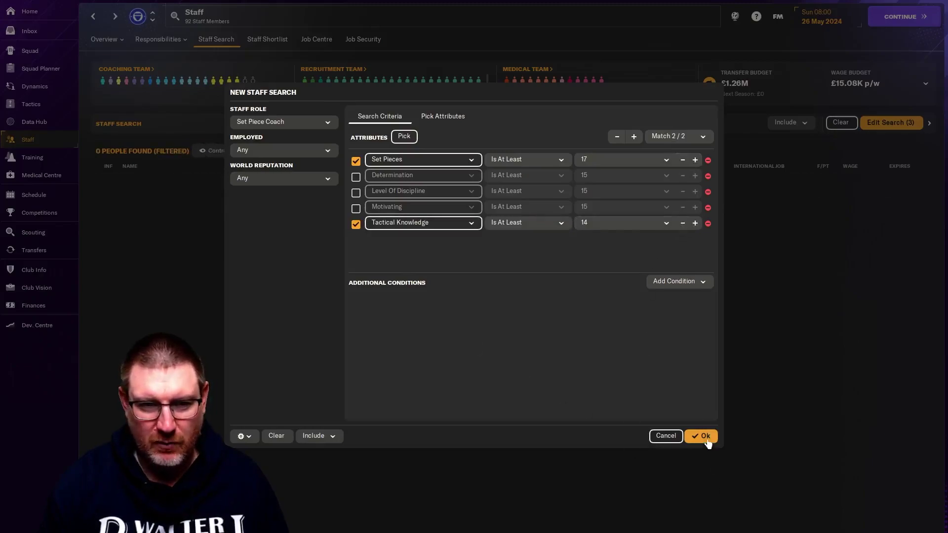
left_click(682, 160)
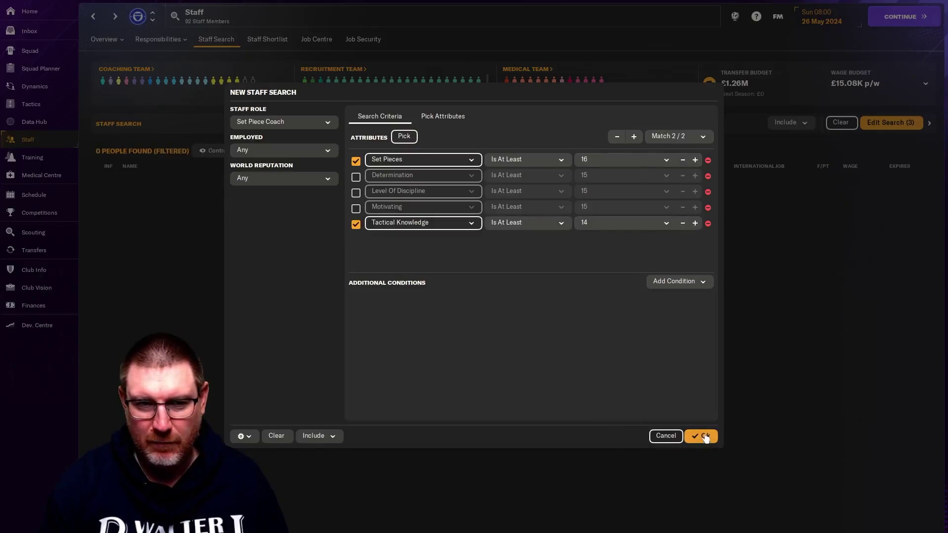
left_click(703, 436)
- Drop both minimums by one to Set Pieces 15 and Tactical Knowledge 13, listing two coaches
left_click(882, 125)
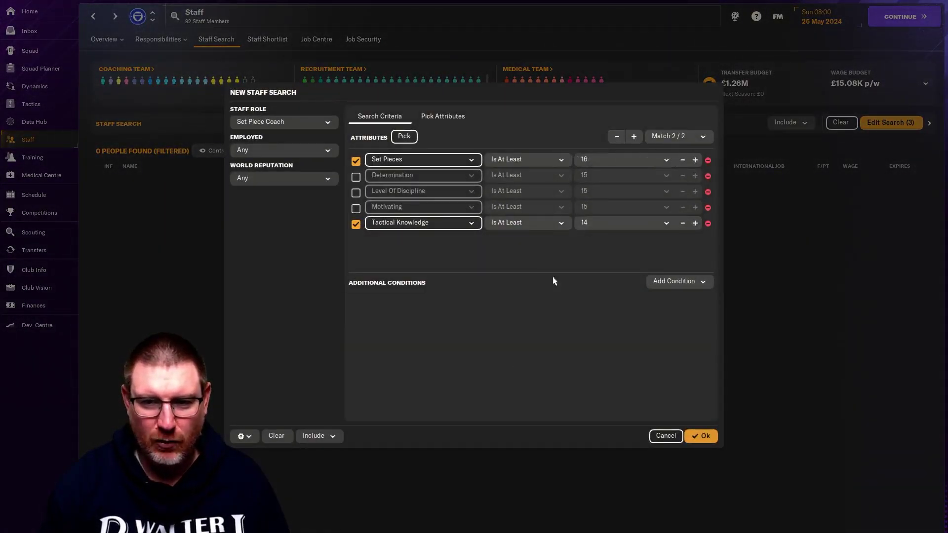
left_click(616, 138)
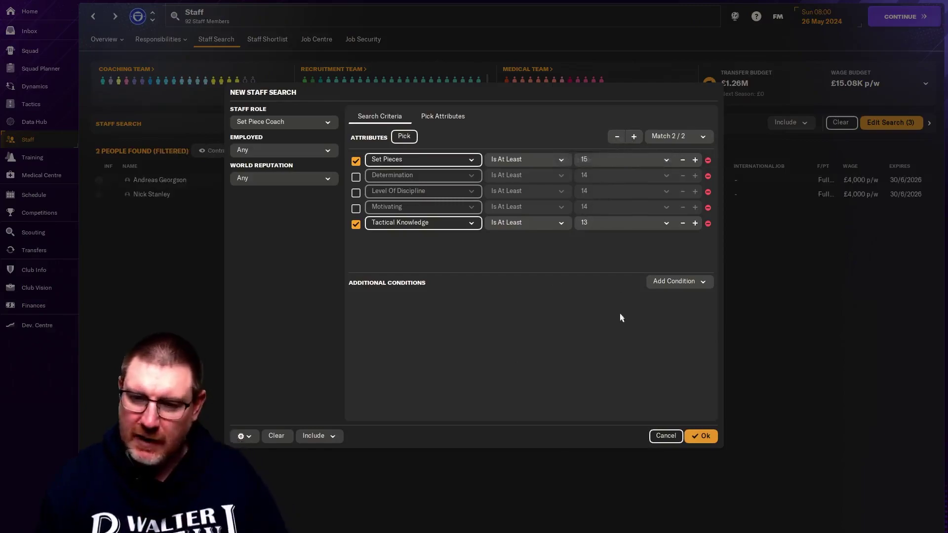
left_click(700, 437)
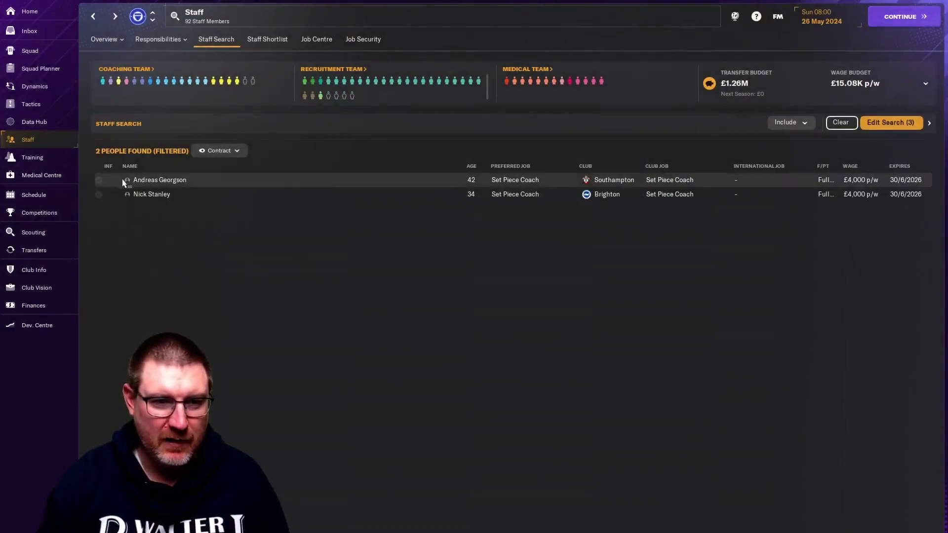
mouse_move(126, 183)
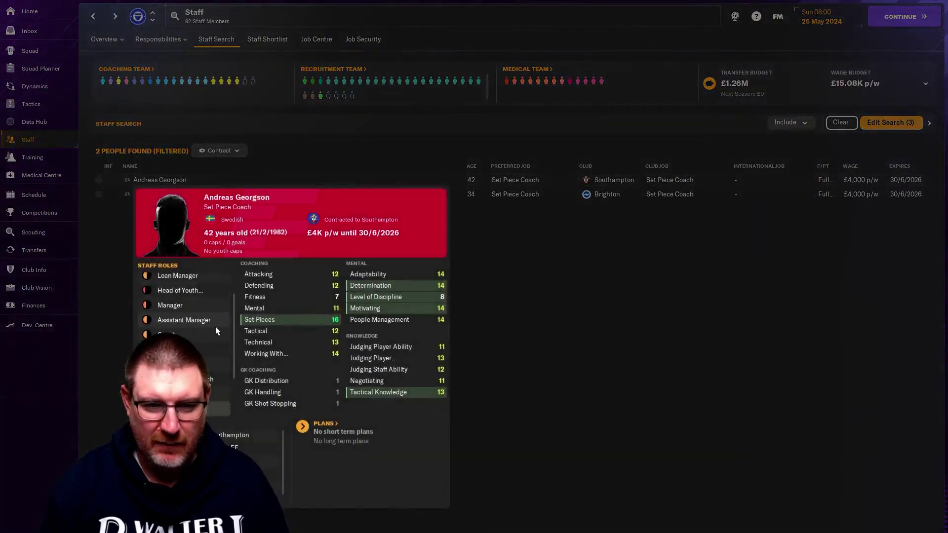
mouse_move(370, 362)
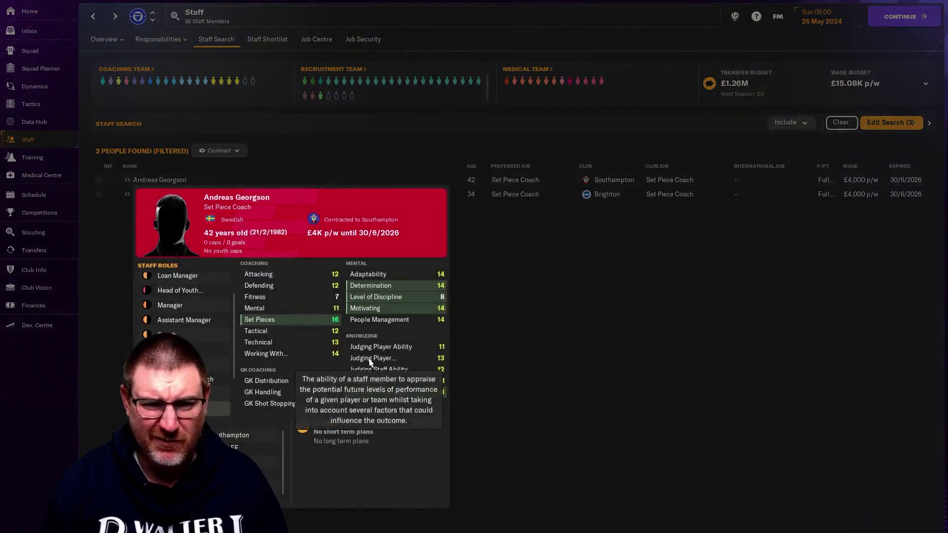